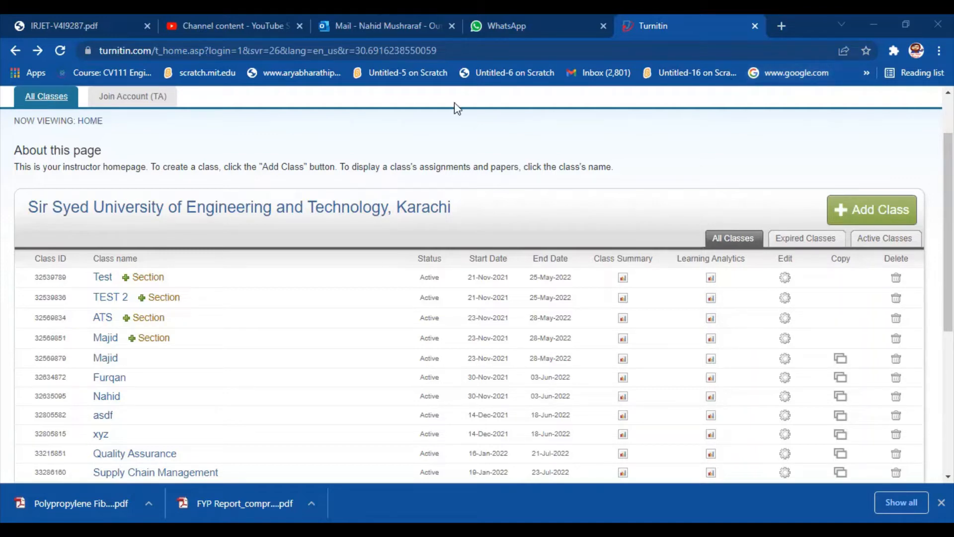
Step: Look through the existing classes on the instructor homepage and start adding a new class
scroll(423, 385, down, 3)
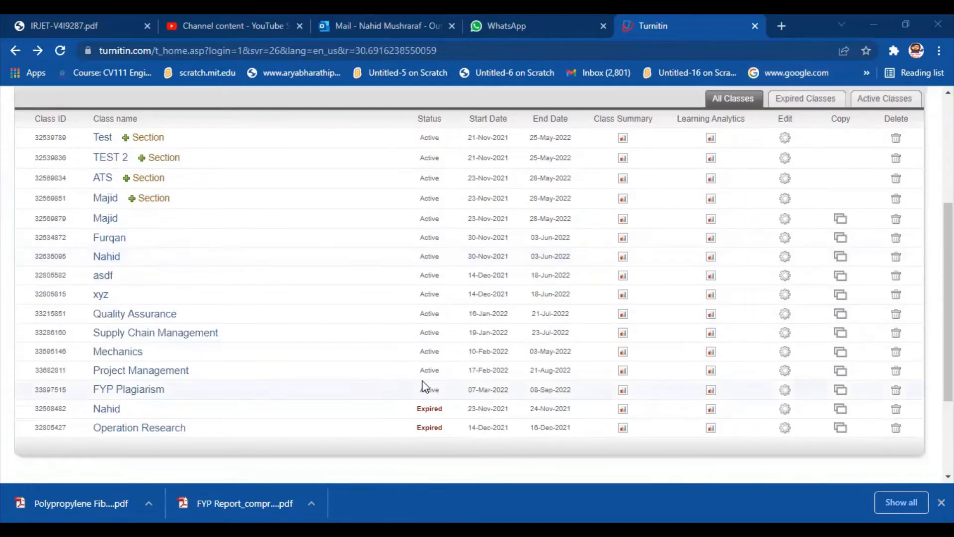
scroll(422, 386, down, 2)
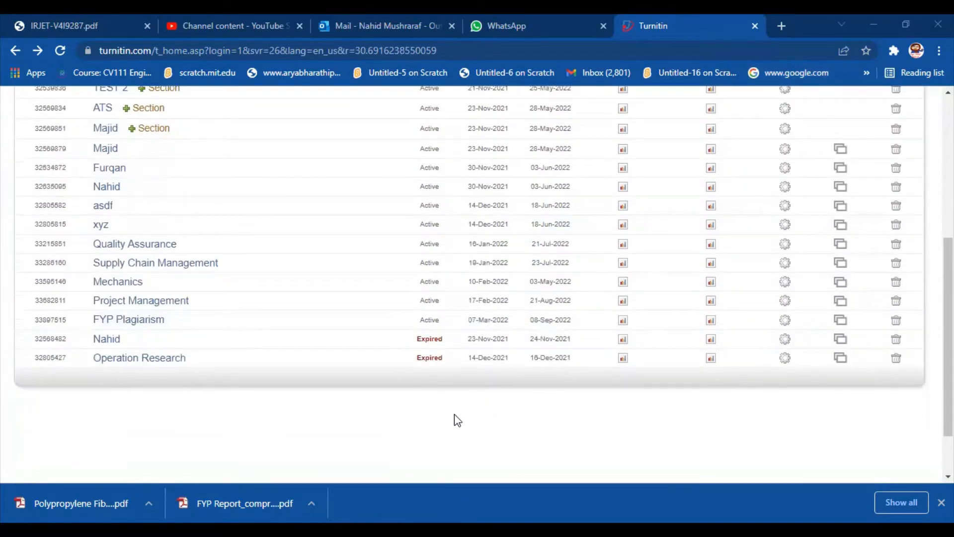
scroll(460, 407, up, 3)
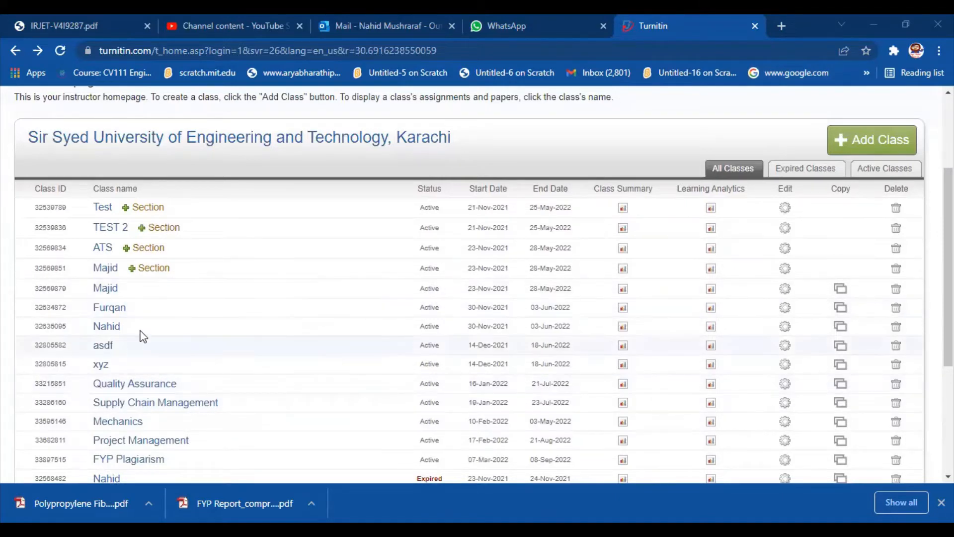
click(843, 141)
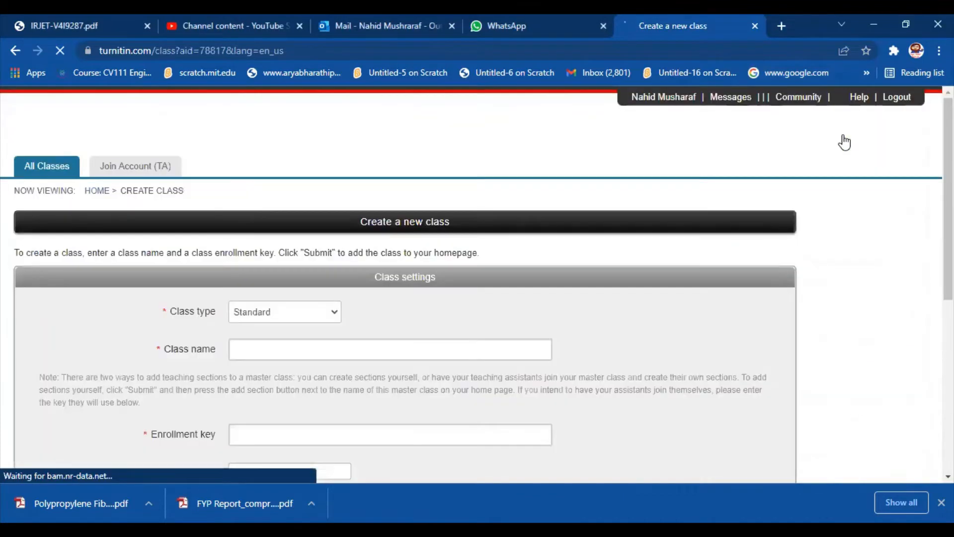
Step: Use the Standard class type and name the class "Sample Plagiarism Check", correcting the spelling of "Plagiarism"
click(330, 317)
click(330, 355)
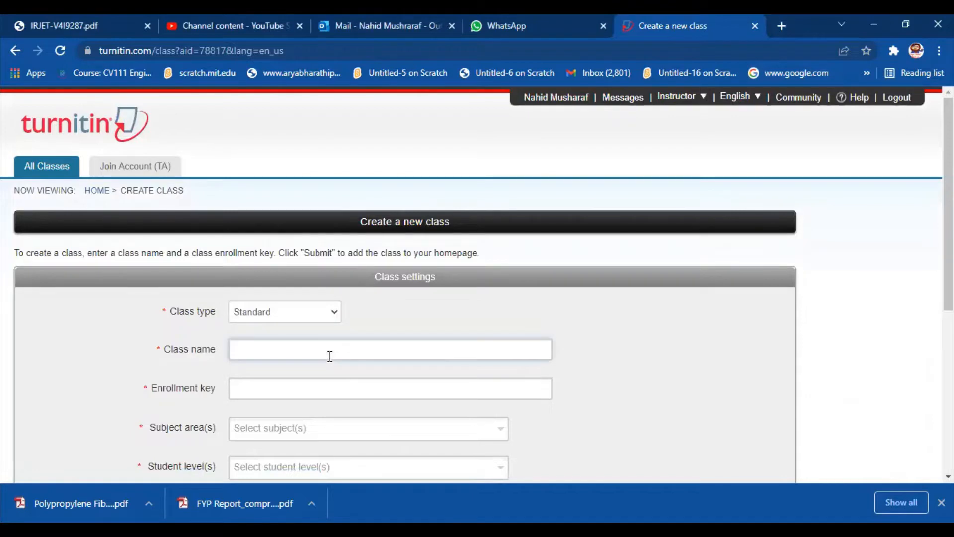
text(Sample C)
key(BackSpace)
text(Plagriar)
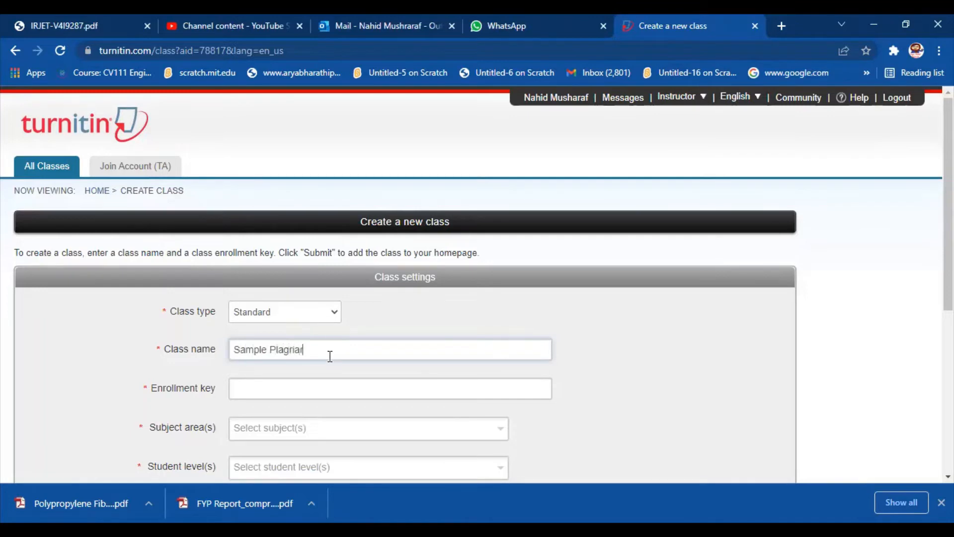
text(ism Check)
right_click(295, 354)
click(368, 163)
Step: Enter the enrollment key for the new class
click(322, 393)
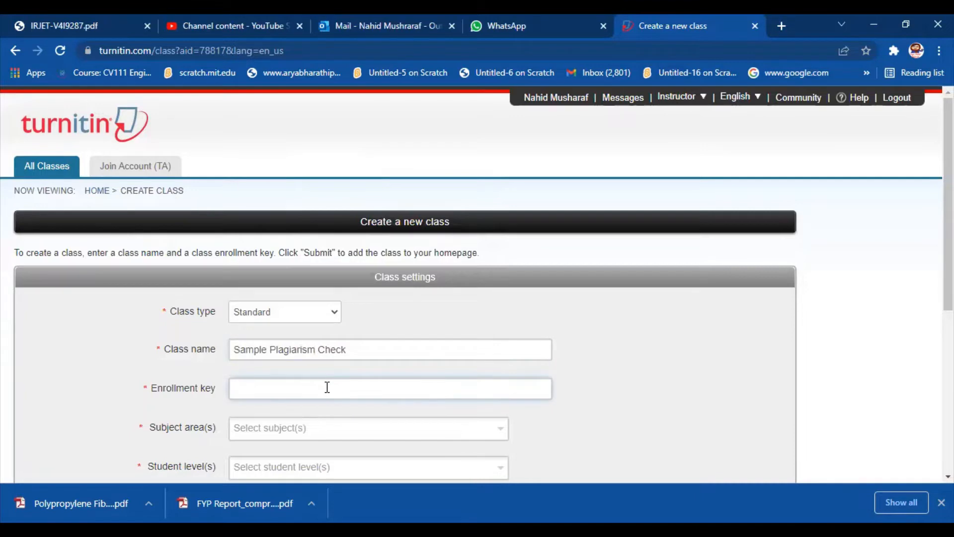
Step: Set the subject area to Engineering and the student level to Postgraduate, and submit the new class
click(347, 427)
scroll(528, 436, down, 3)
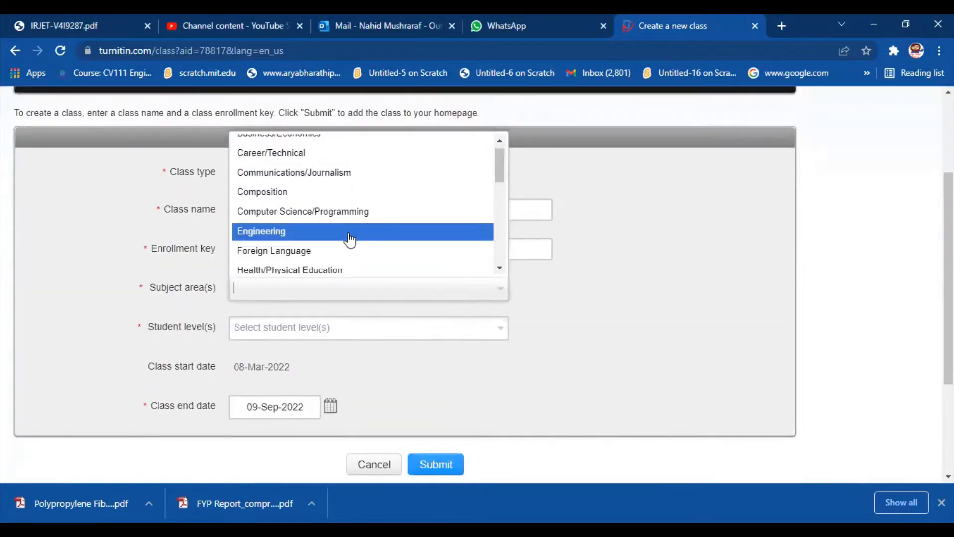
click(350, 232)
click(335, 329)
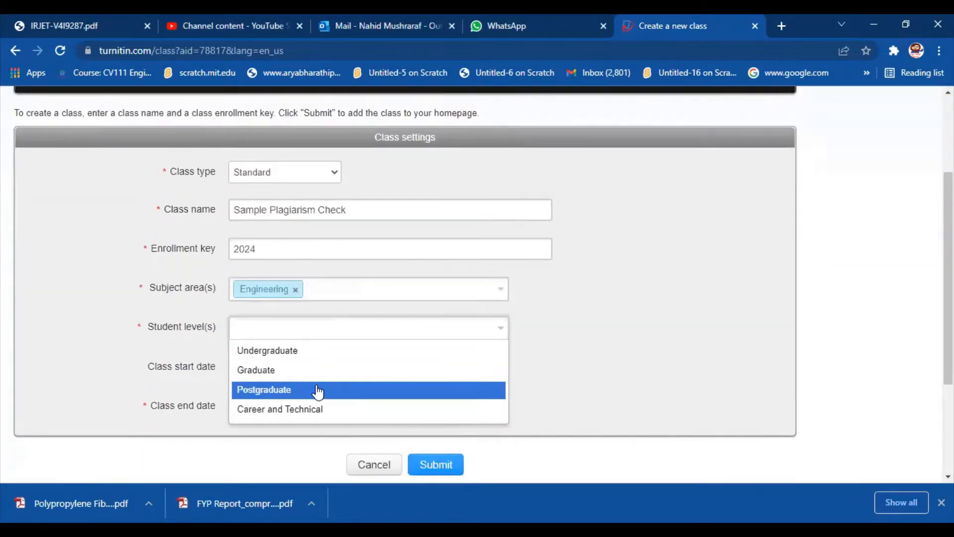
click(318, 390)
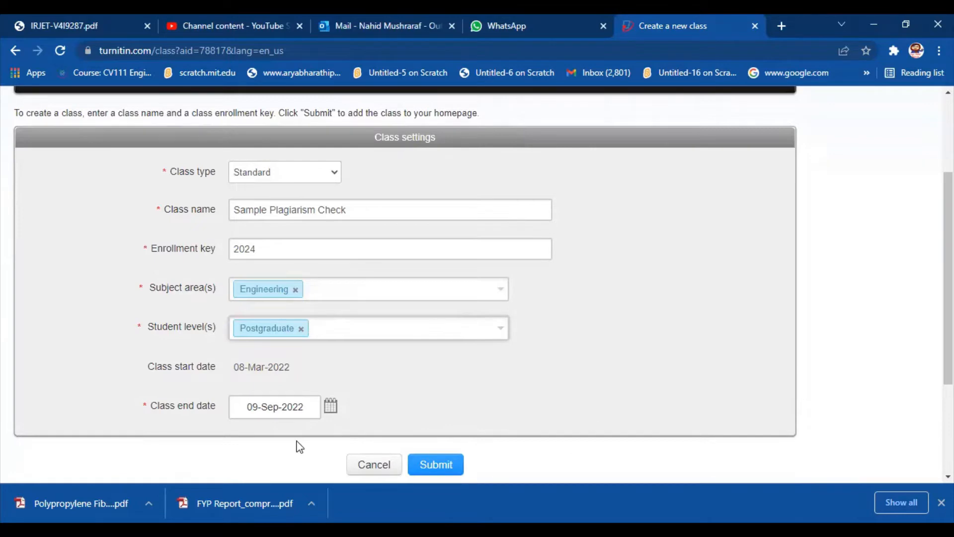
click(421, 472)
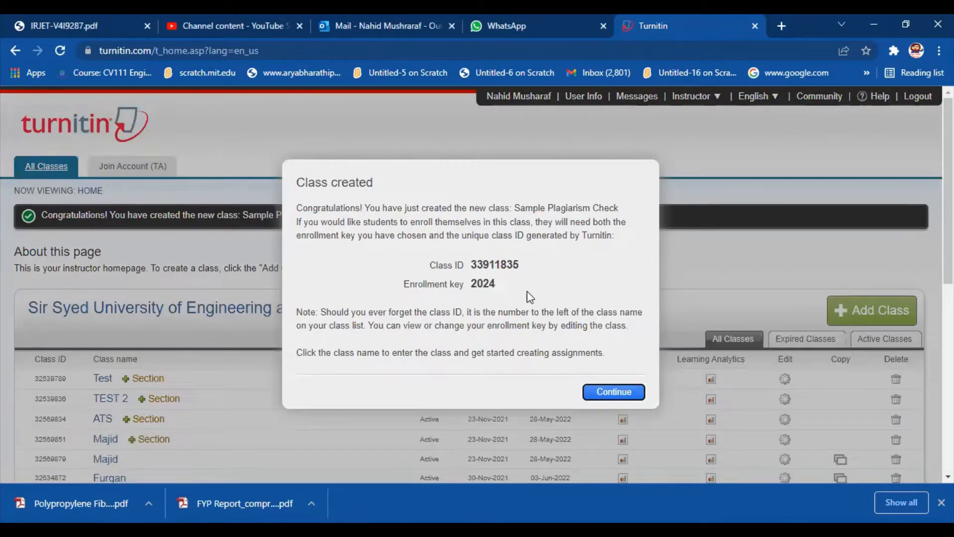
click(613, 392)
Step: Open the Sample Plagiarism Check class from the class list and start adding an assignment to it
scroll(413, 433, down, 5)
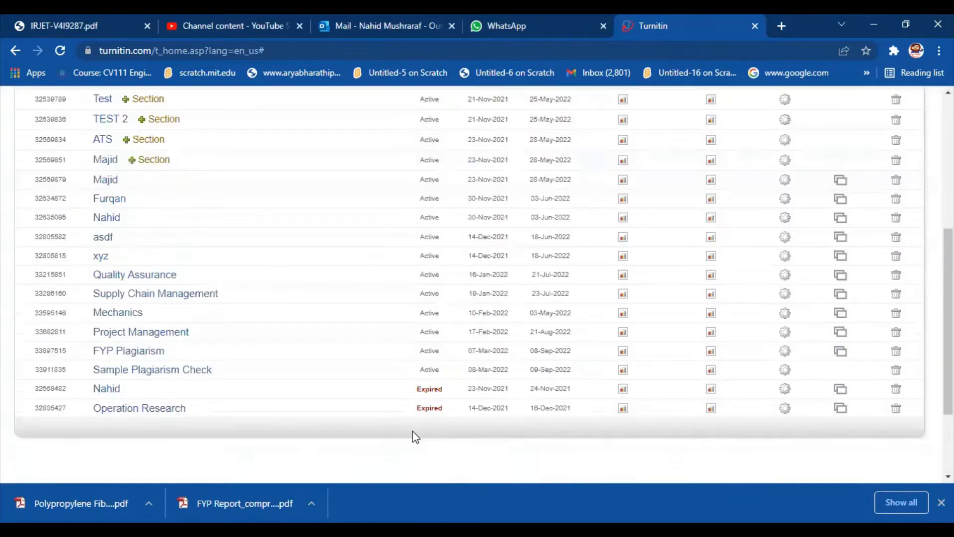
scroll(416, 437, down, 2)
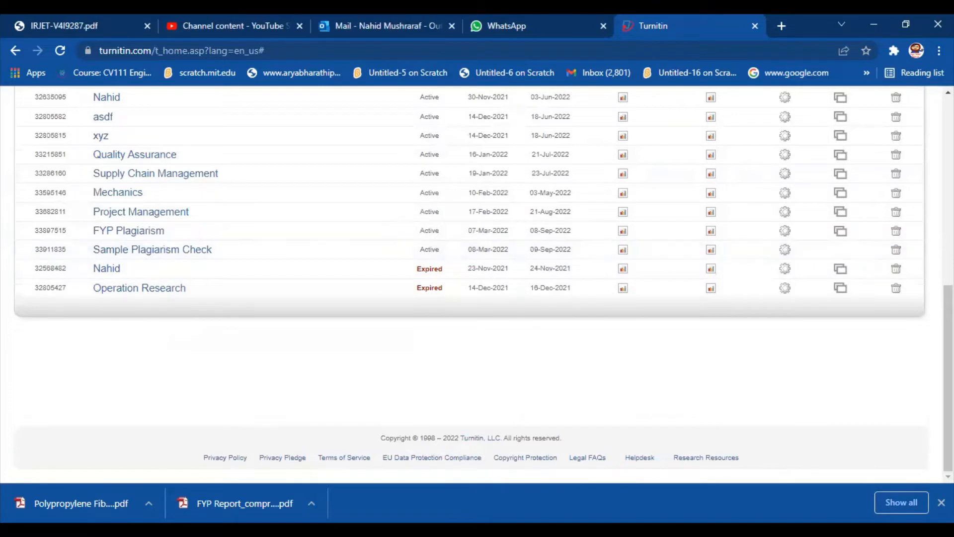
click(180, 251)
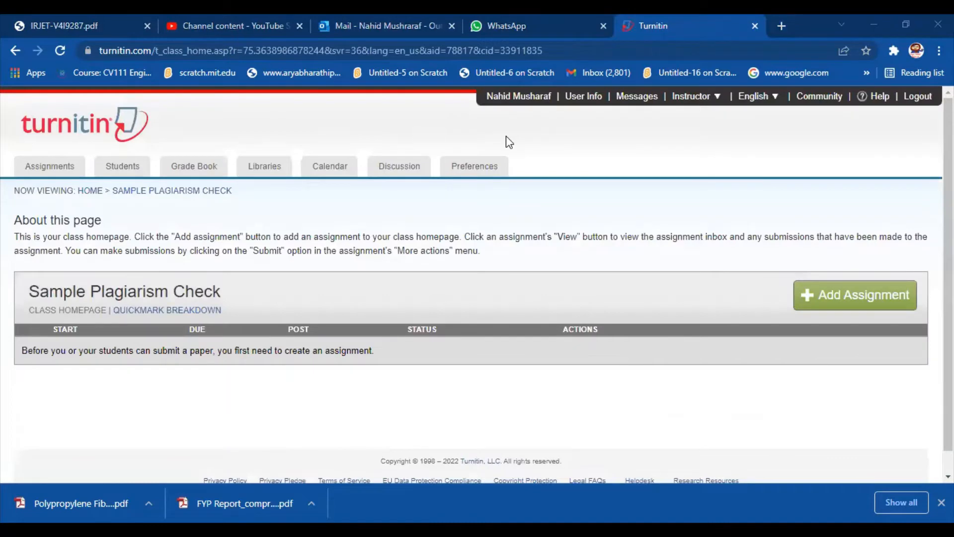
click(837, 312)
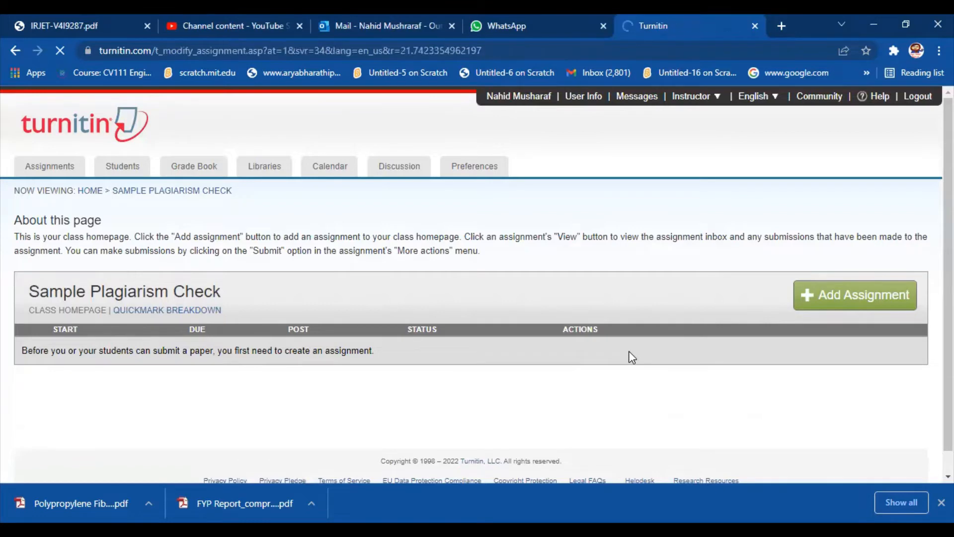
Step: Title the new assignment "Check Plagiarism"
scroll(288, 260, down, 2)
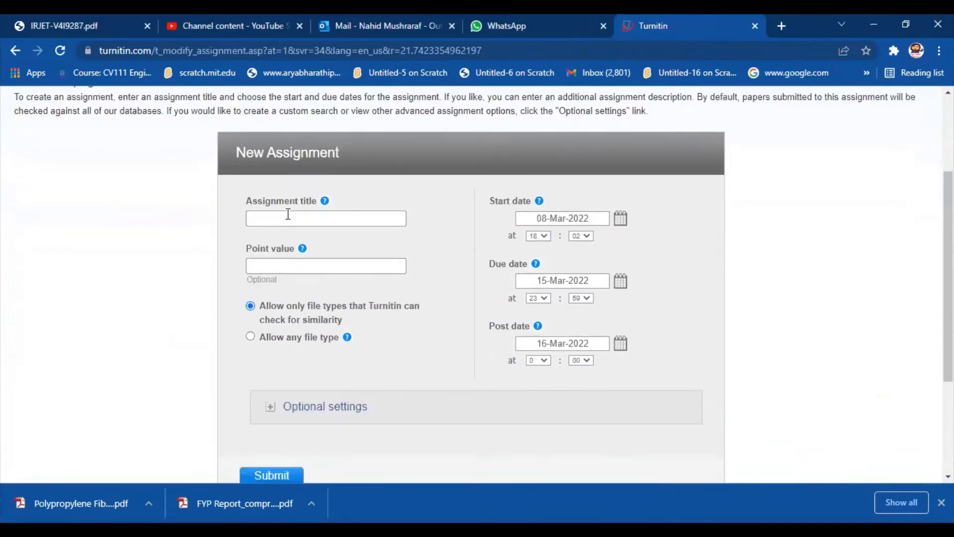
click(289, 215)
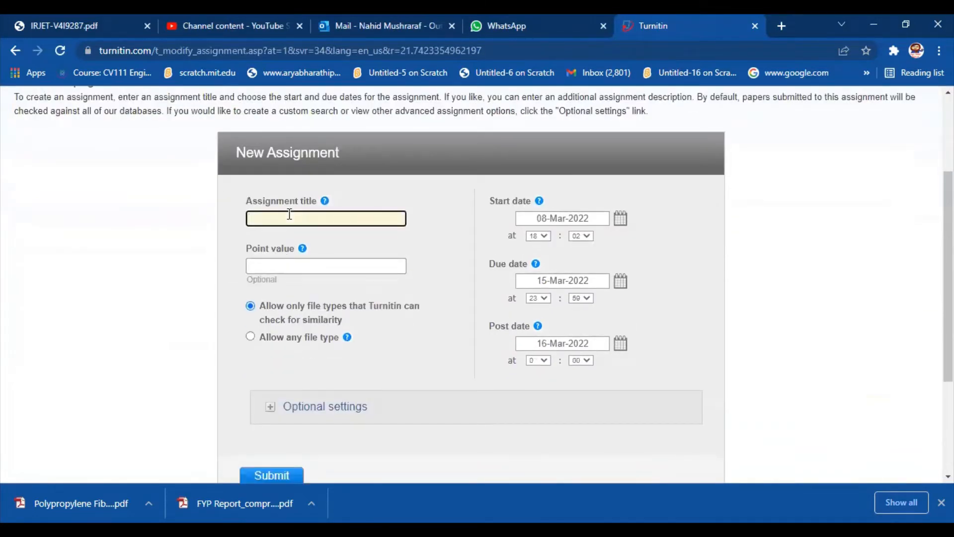
text(Check Plagiarism)
Step: Set the assignment's point value to 25 and expand its optional settings
click(270, 267)
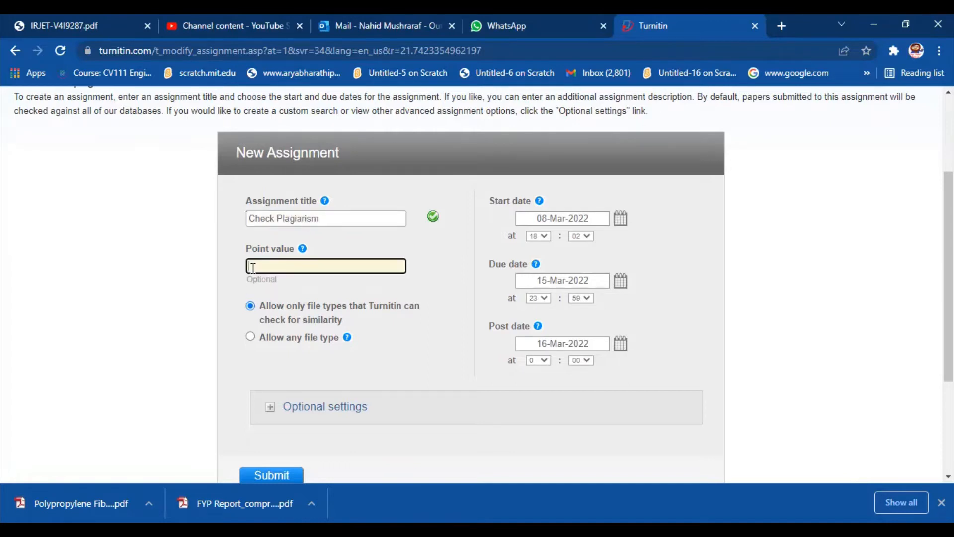
text(25)
click(271, 413)
Step: Switch off the exclusion of bibliographic and quoted materials from the Similarity Index and set both back to Yes
scroll(450, 398, down, 6)
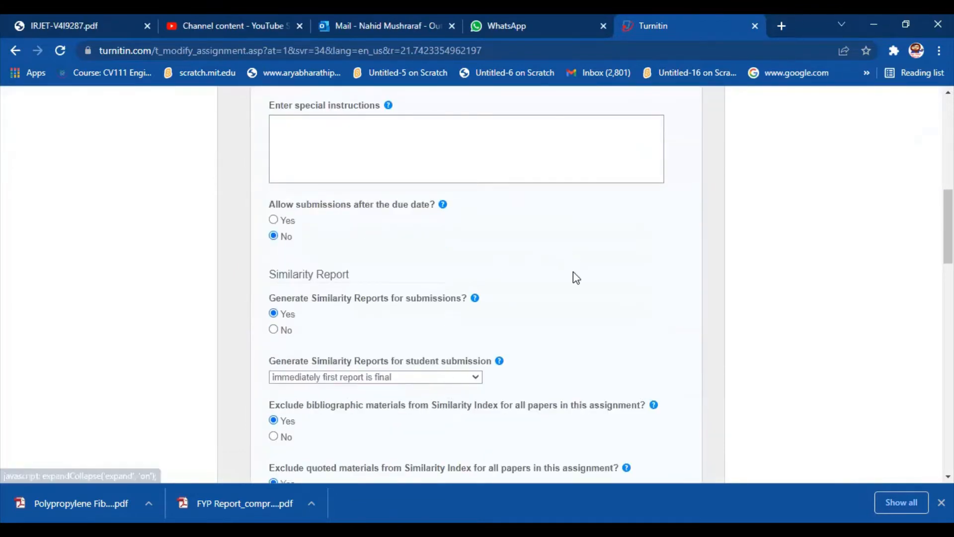
scroll(571, 417, down, 2)
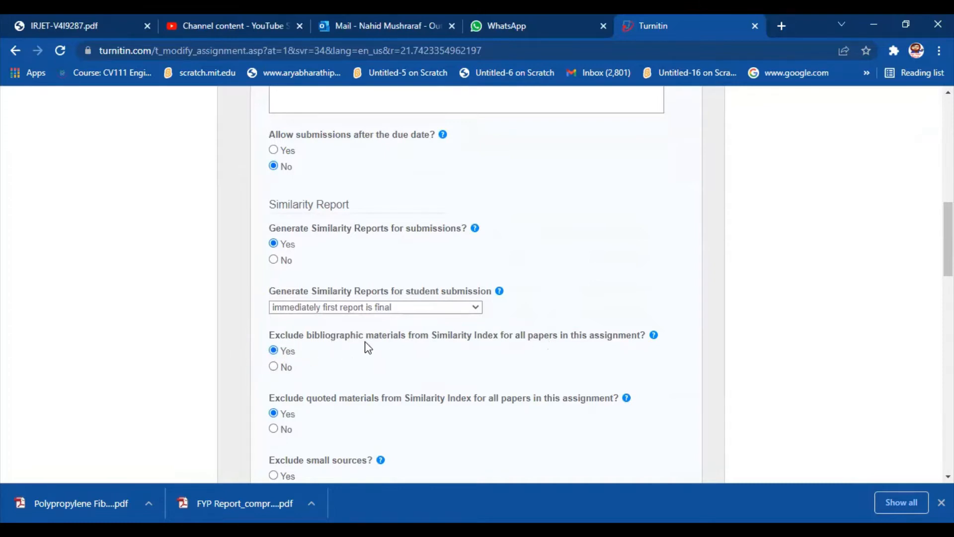
click(273, 367)
click(273, 350)
click(274, 430)
click(274, 413)
Step: Try the exclusion of small sources to view its threshold options, and set it back to No
scroll(374, 426, down, 3)
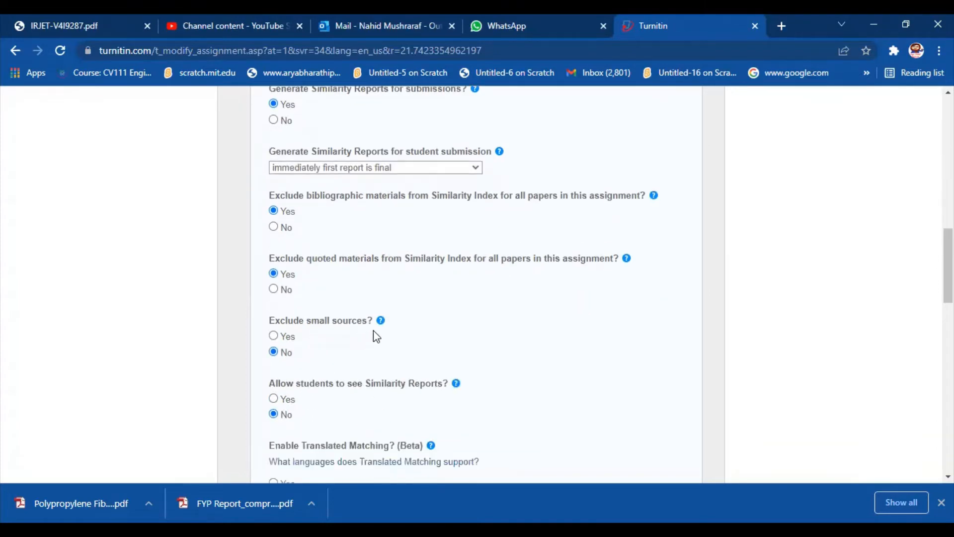
click(273, 335)
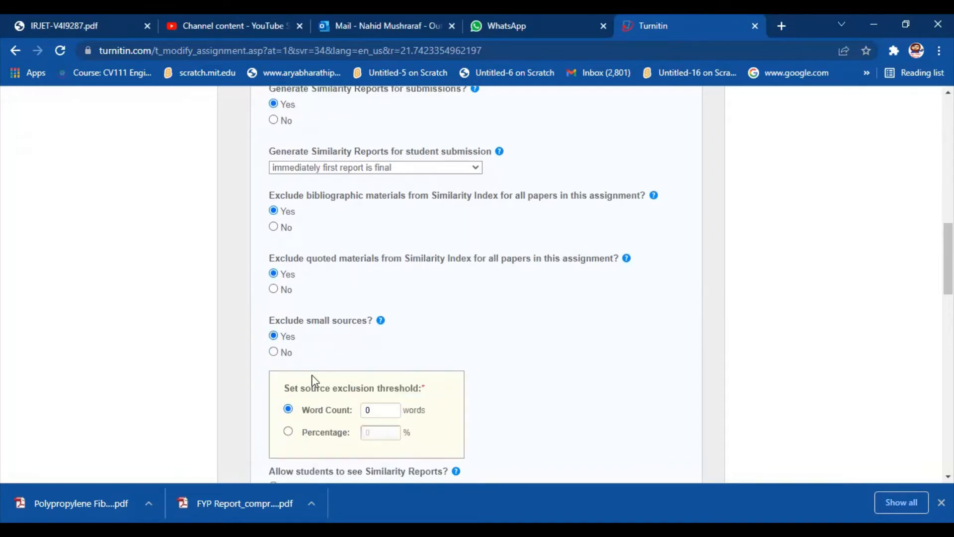
click(273, 351)
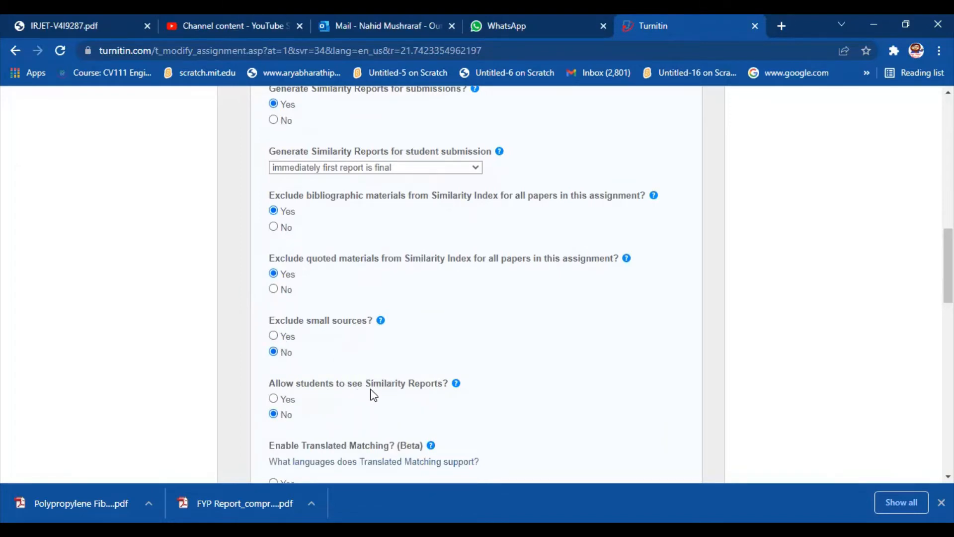
Step: Review the remaining optional settings and the available rubrics without attaching one, and submit the new assignment
scroll(483, 411, down, 4)
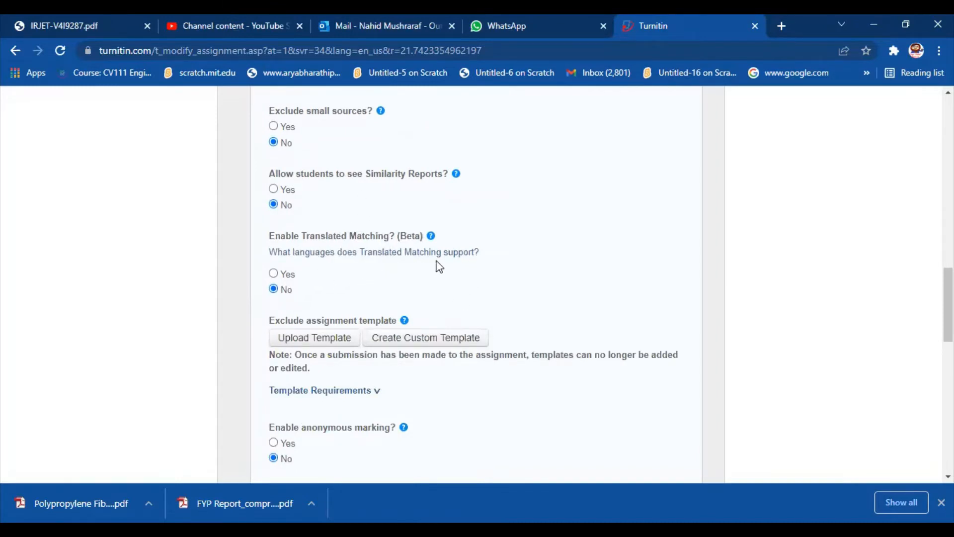
scroll(414, 404, down, 4)
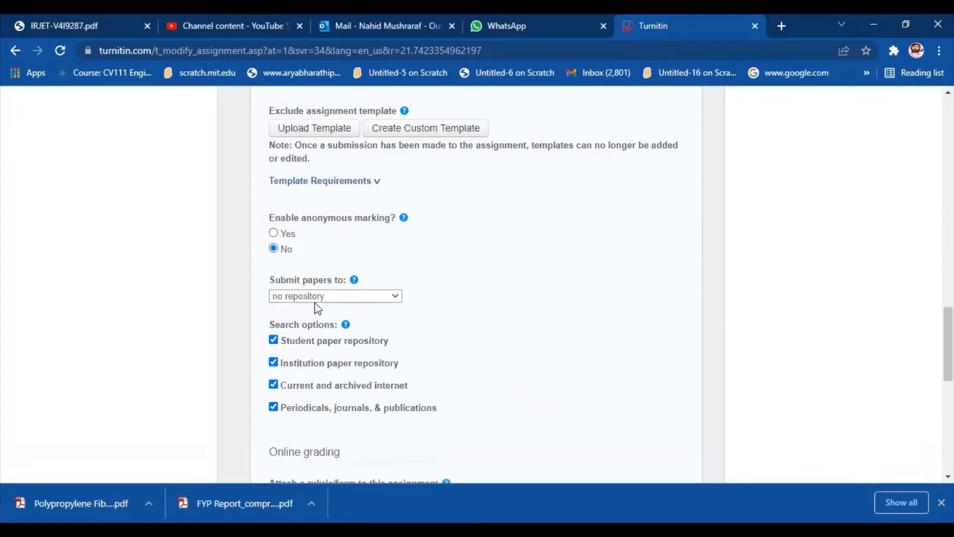
scroll(477, 343, down, 5)
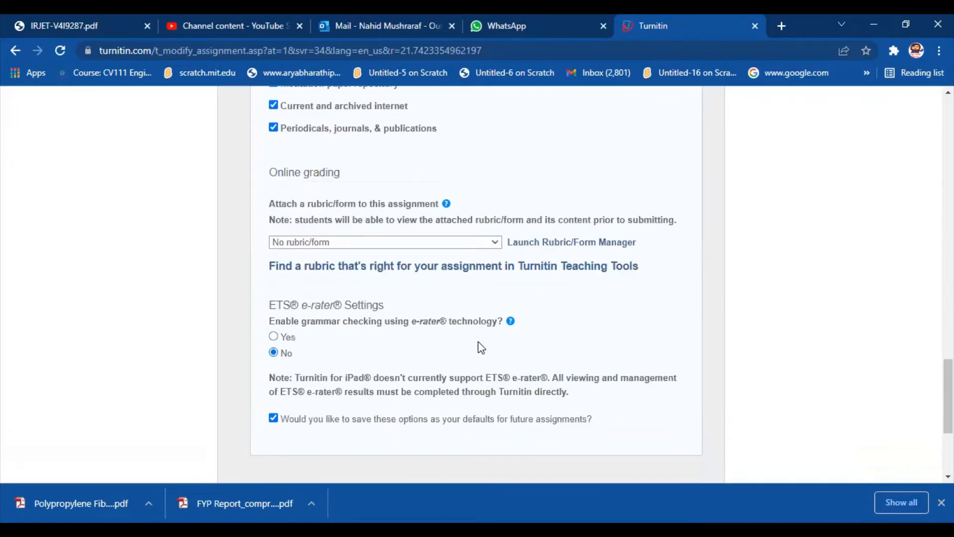
scroll(478, 341, down, 3)
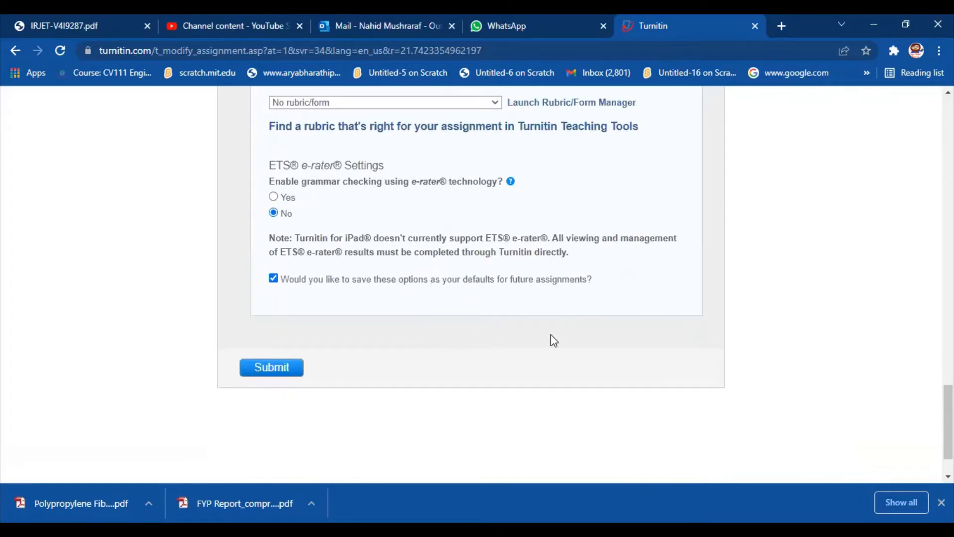
scroll(497, 368, up, 3)
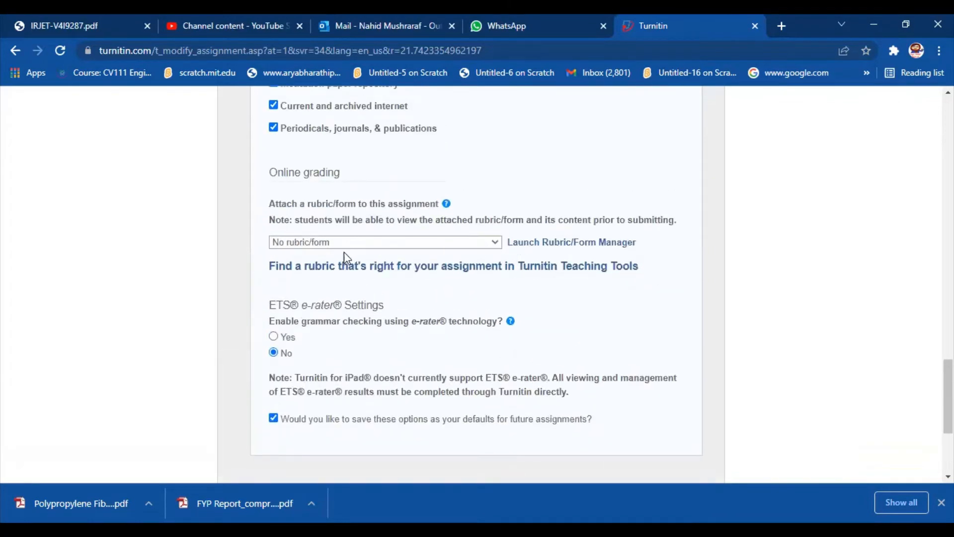
click(499, 247)
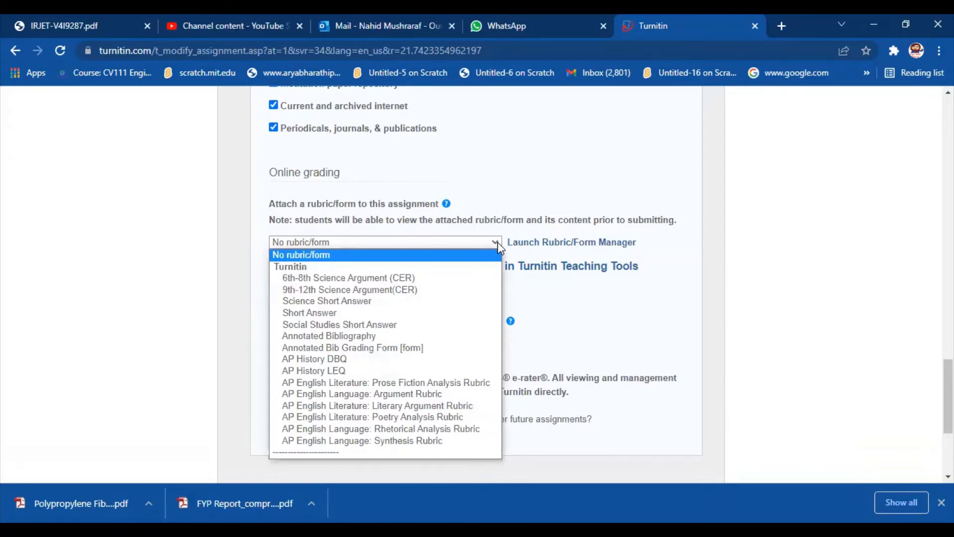
scroll(569, 390, down, 3)
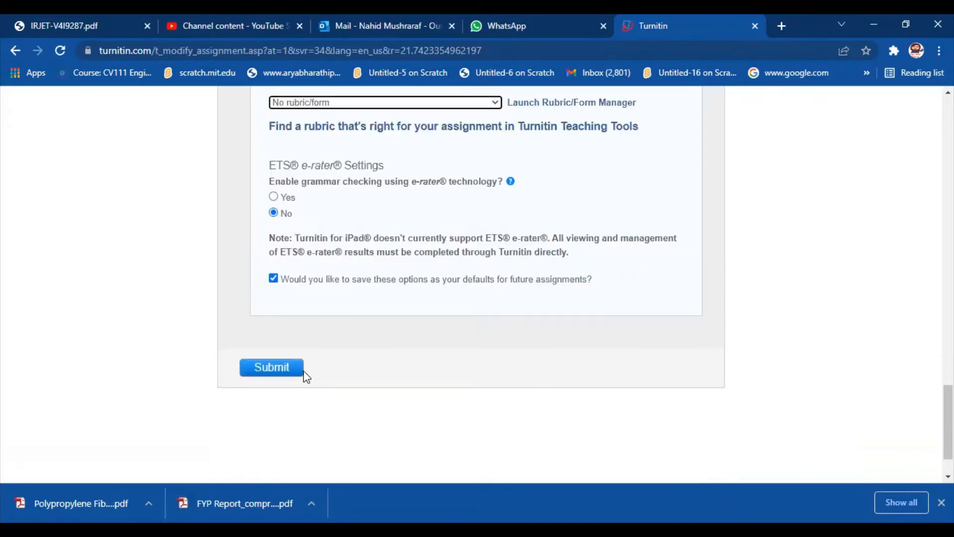
click(271, 368)
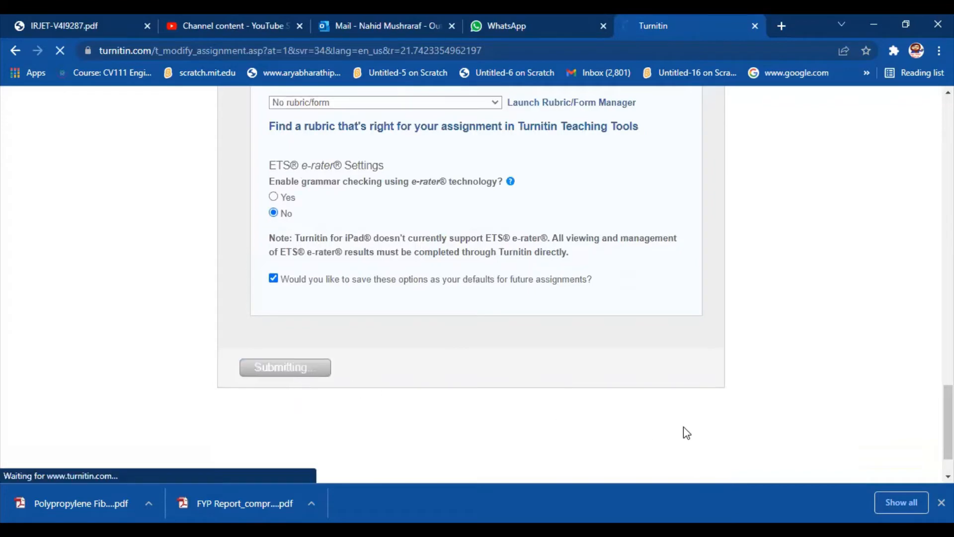
Step: Open the inbox of the Check Plagiarism assignment and start a single file submission
scroll(684, 425, down, 2)
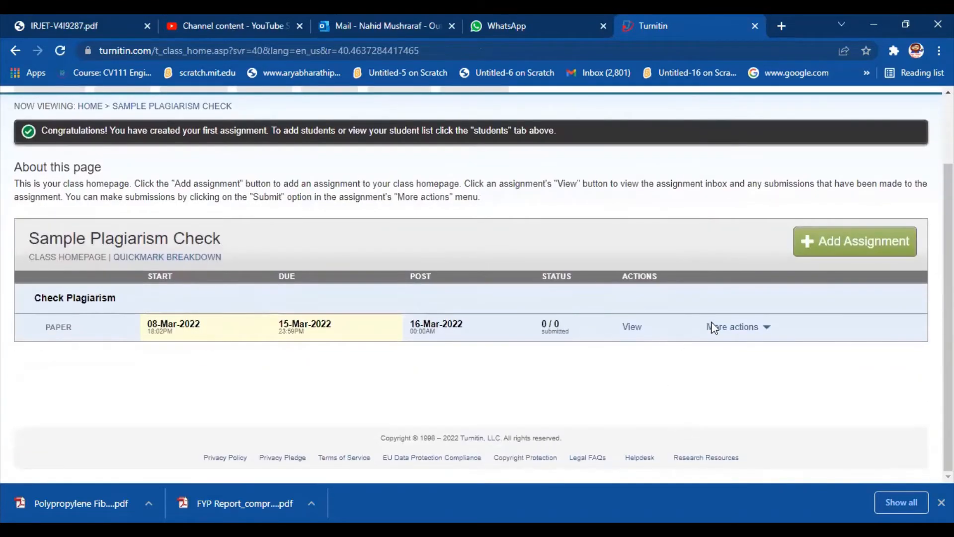
click(632, 327)
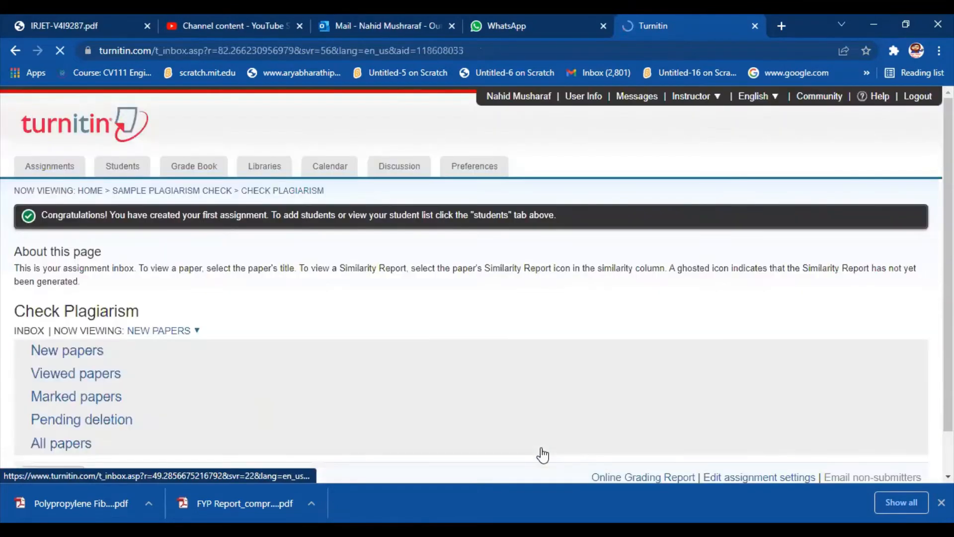
scroll(202, 351, down, 3)
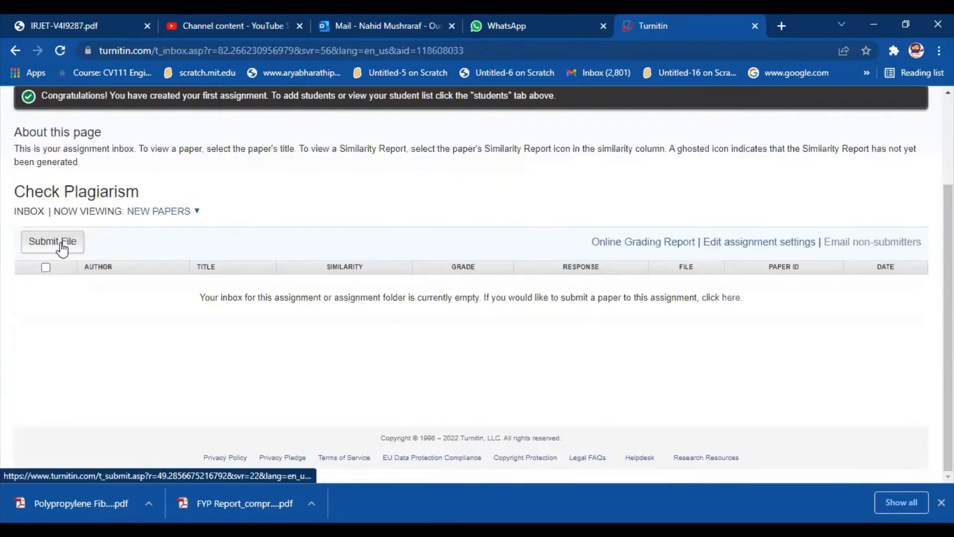
click(53, 241)
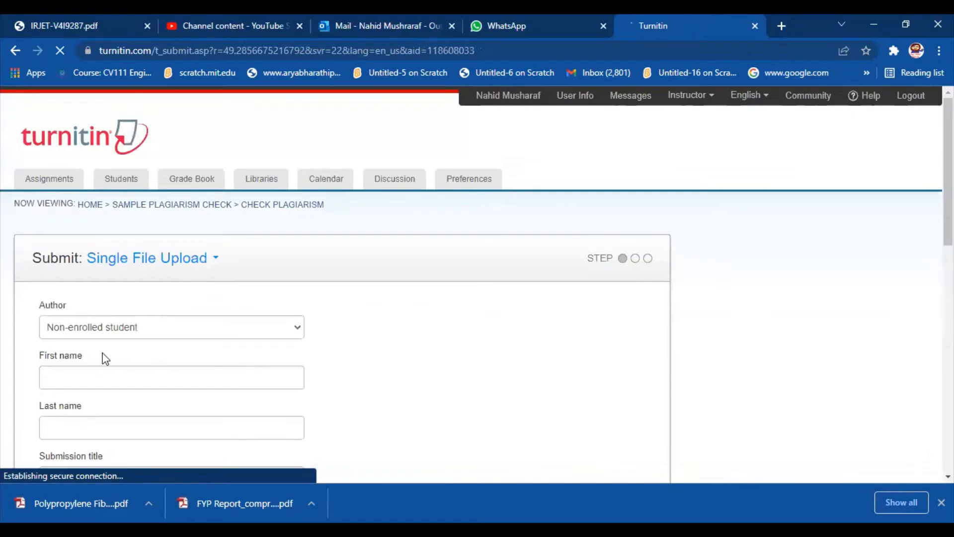
Step: Fill in the author's first and last name for the non-enrolled student submission
scroll(137, 357, down, 3)
click(172, 238)
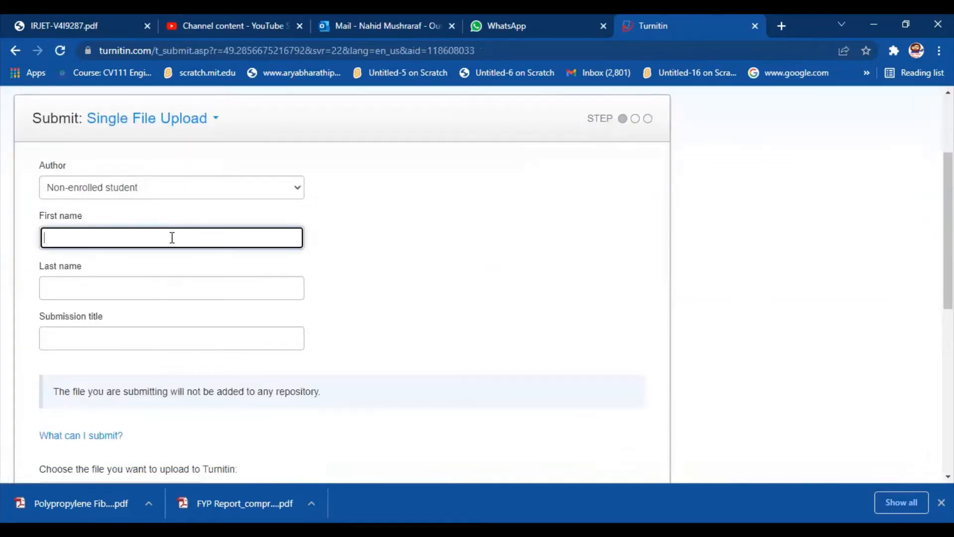
click(105, 289)
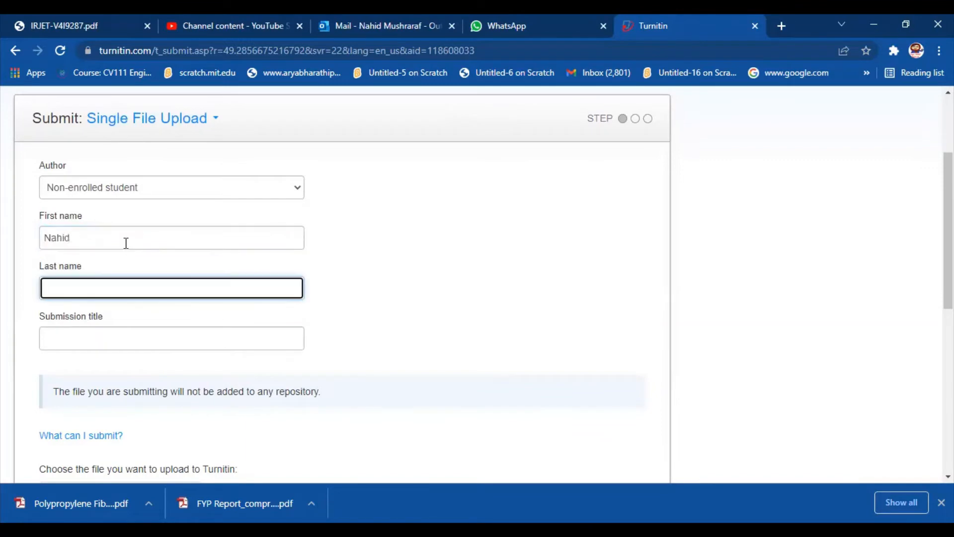
Step: Set the submission title to Sample Plagiarism Check
scroll(149, 264, down, 1)
click(172, 259)
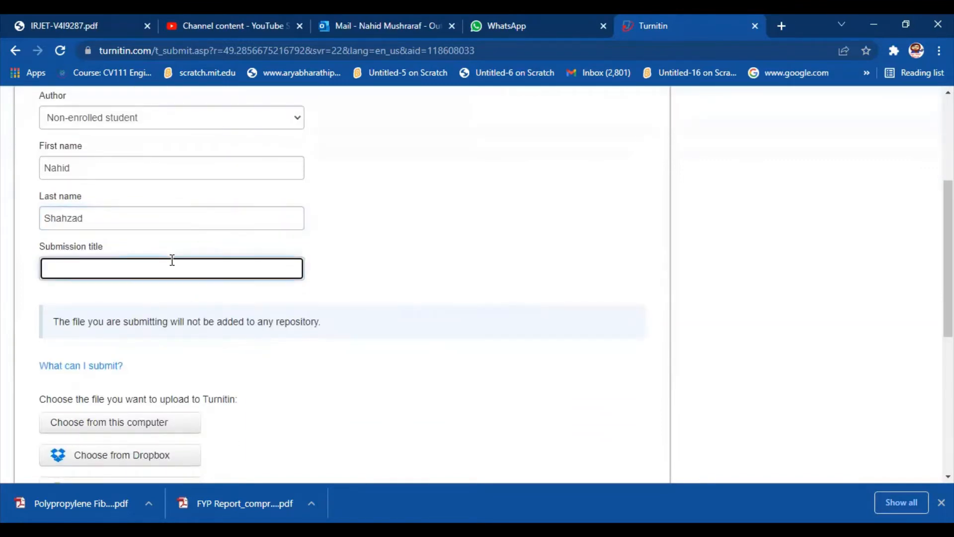
text(Sample Plagiarism)
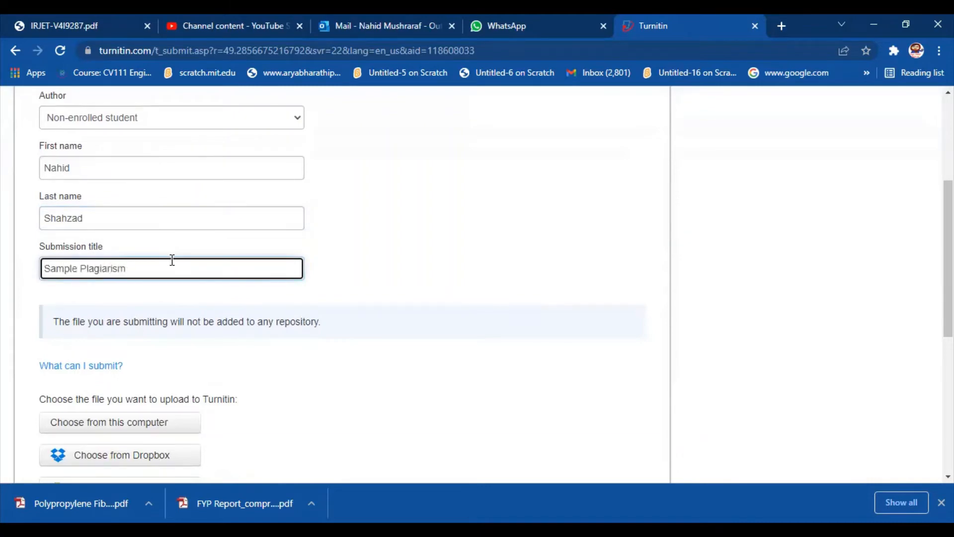
text( Check)
key(BackSpace)
key(BackSpace)
key(BackSpace)
key(BackSpace)
text(heck)
scroll(318, 349, down, 1)
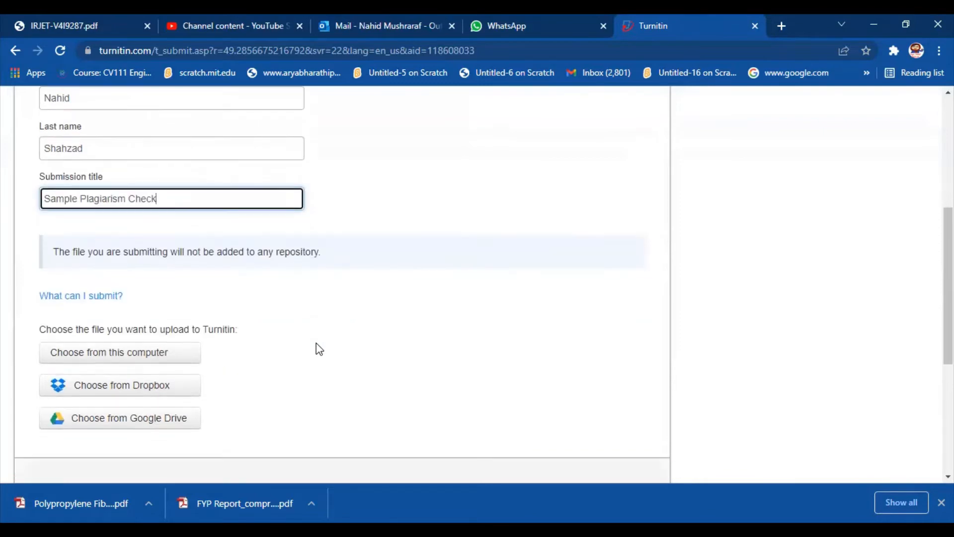
Step: Choose the PDF file Sample Turnitin Check from the computer's Desktop folder and upload it
click(179, 350)
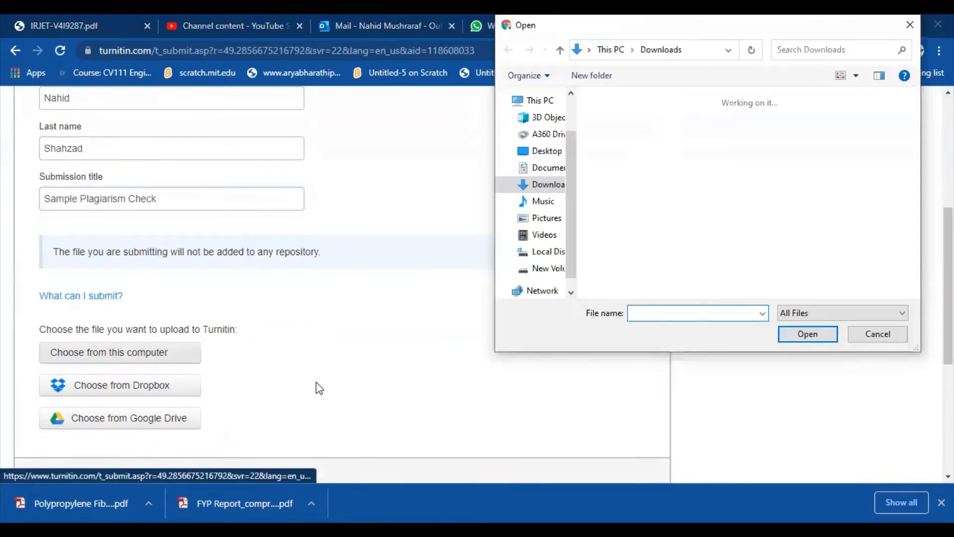
click(545, 150)
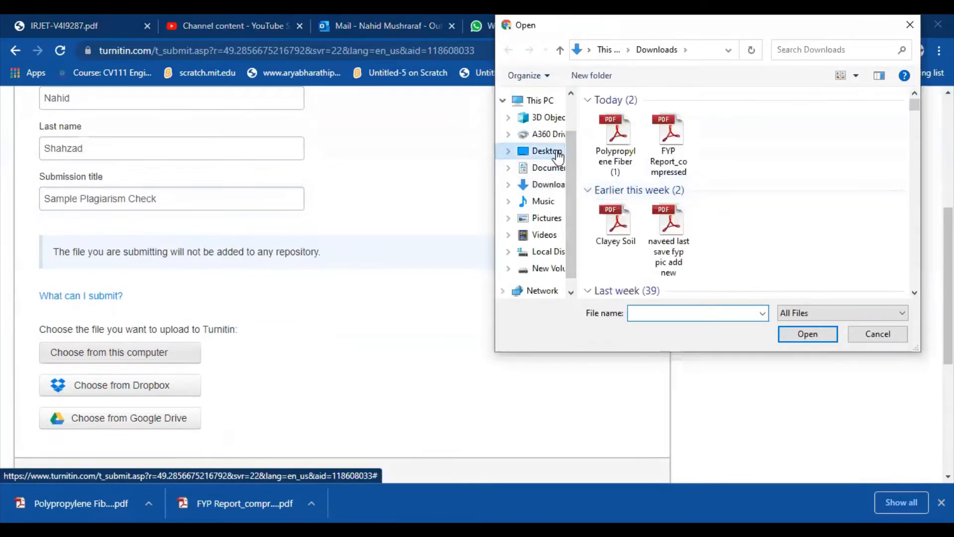
click(630, 171)
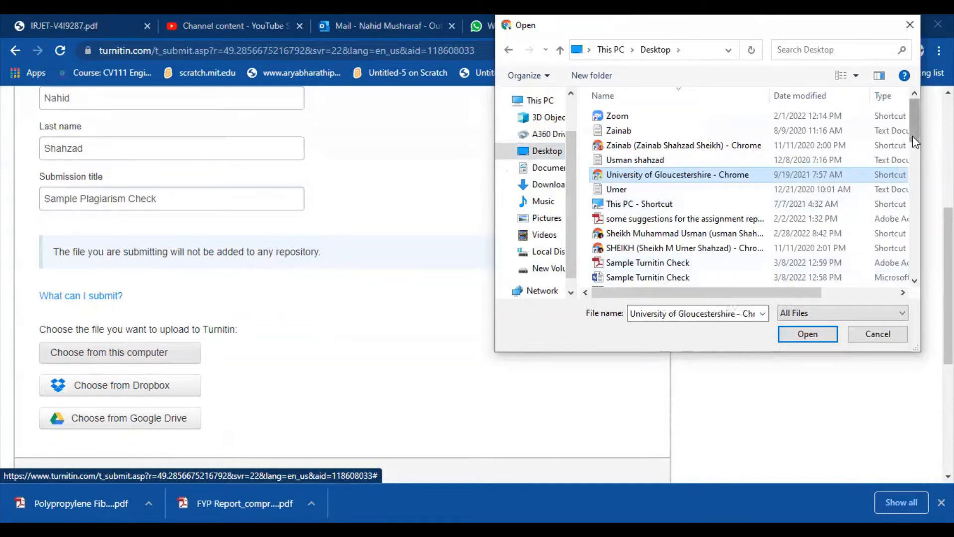
double_click(632, 263)
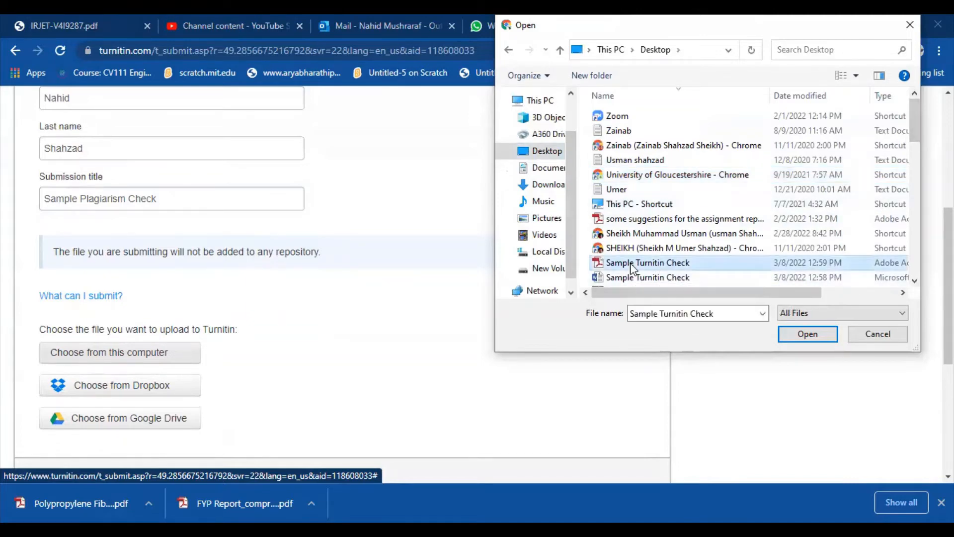
scroll(294, 418, down, 3)
scroll(294, 413, up, 2)
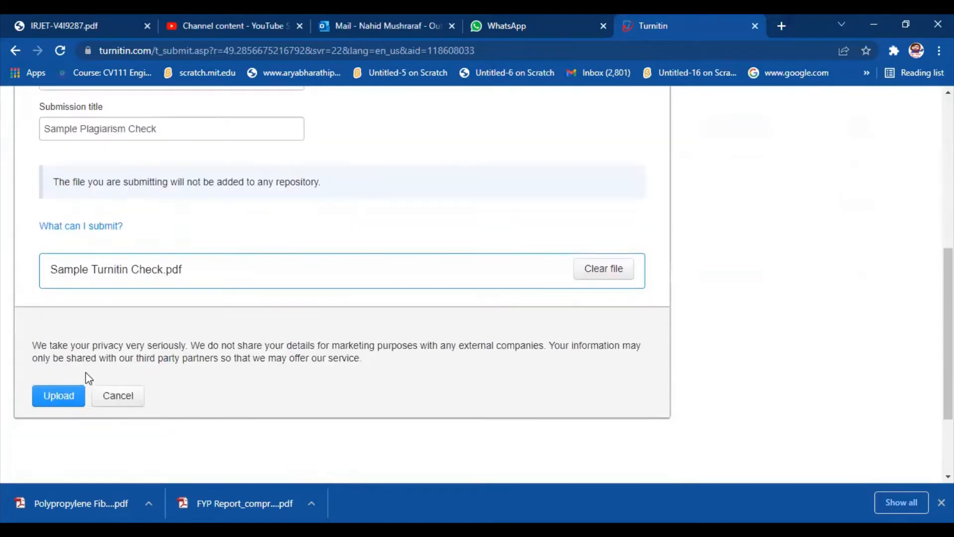
click(63, 395)
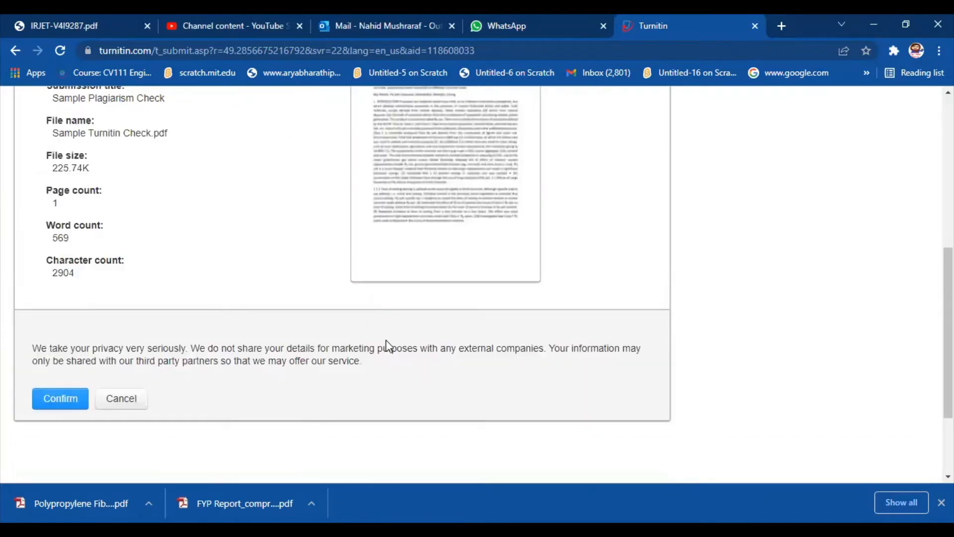
Step: Review the uploaded paper's details and preview, confirm the submission, and go to the assignment inbox
scroll(385, 340, up, 3)
scroll(386, 340, down, 2)
scroll(197, 361, down, 1)
click(54, 405)
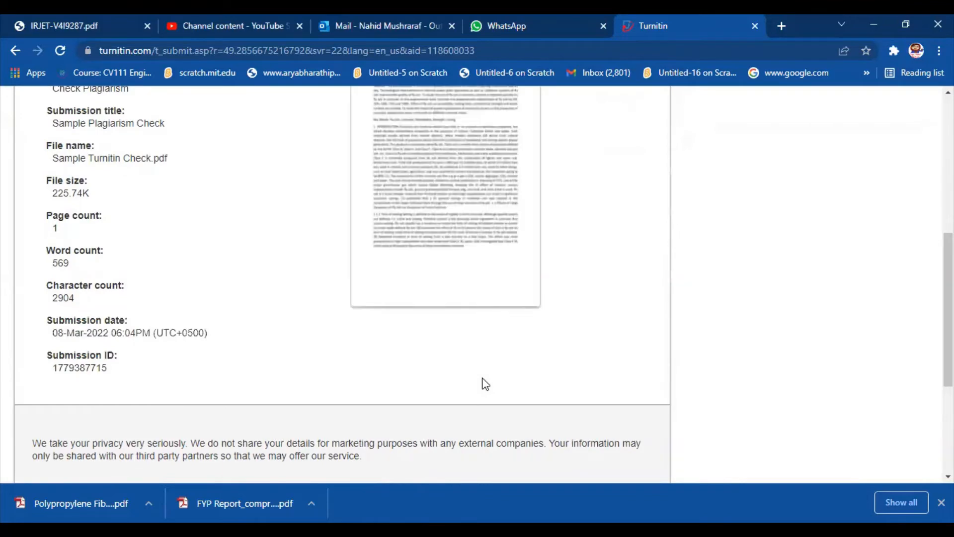
scroll(485, 384, down, 2)
scroll(361, 384, up, 4)
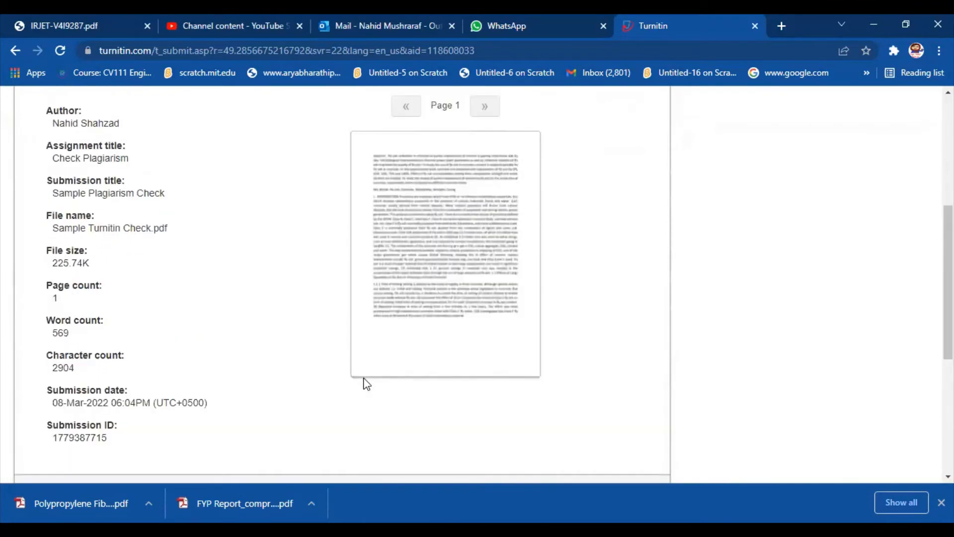
scroll(345, 384, down, 3)
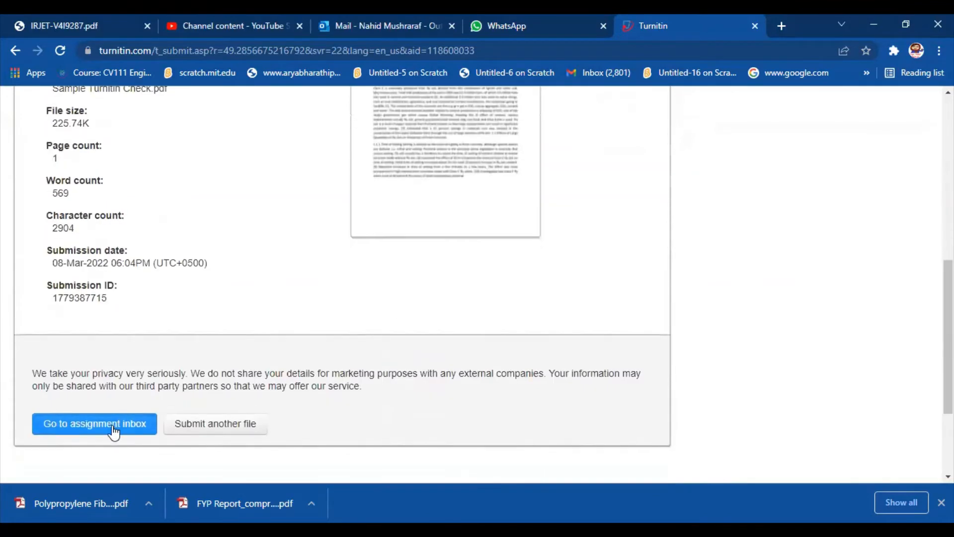
click(111, 425)
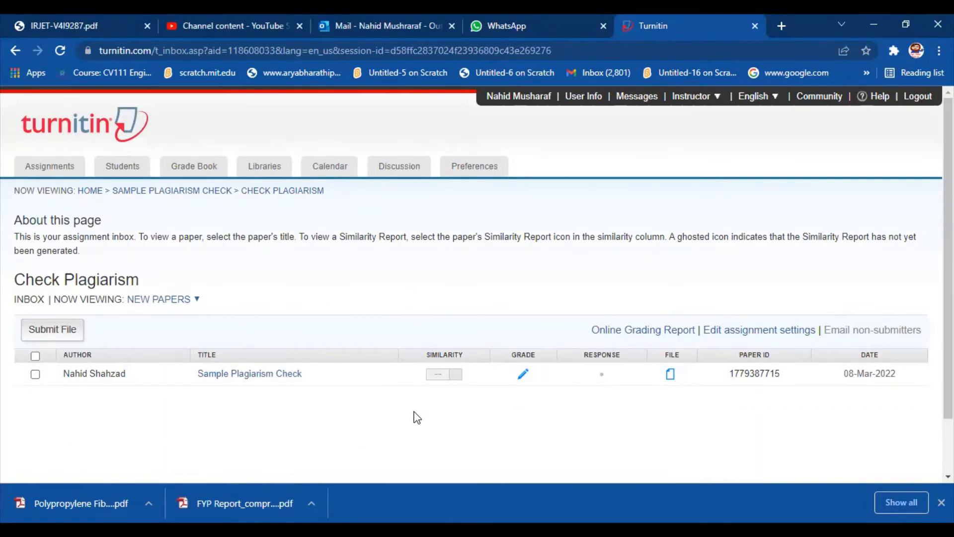
Step: Refresh the assignment inbox, open the Similarity Report of Sample Plagiarism Check and examine the highlighted matches throughout the paper
click(59, 50)
click(60, 51)
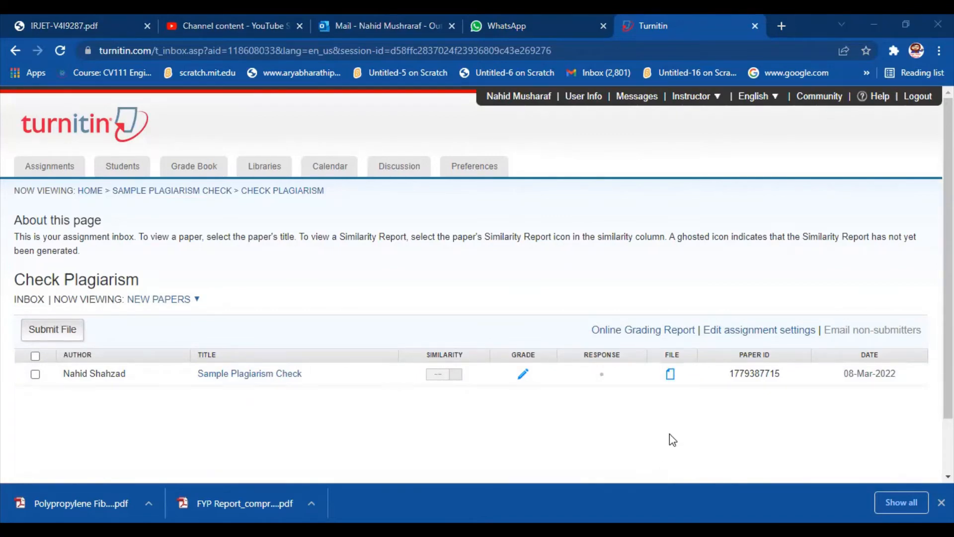
click(60, 50)
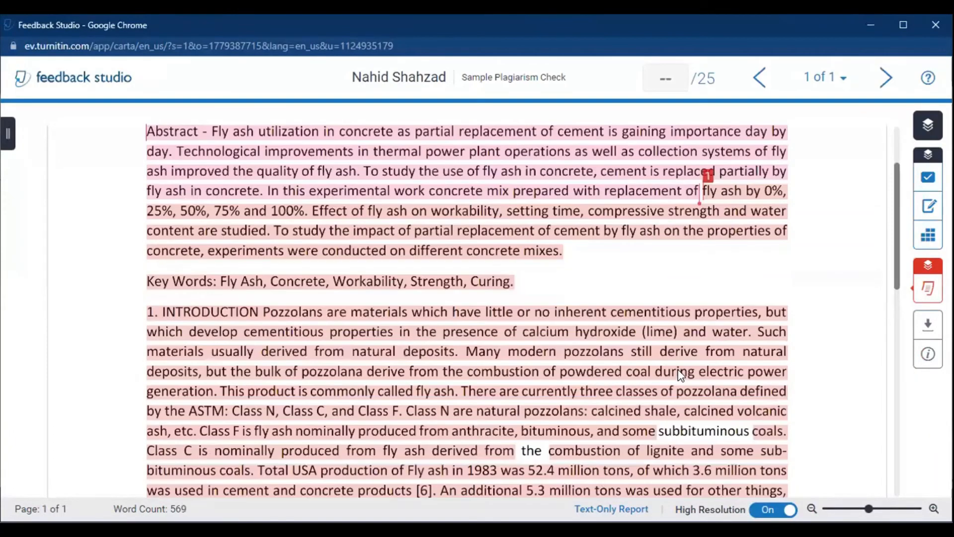
scroll(681, 375, down, 6)
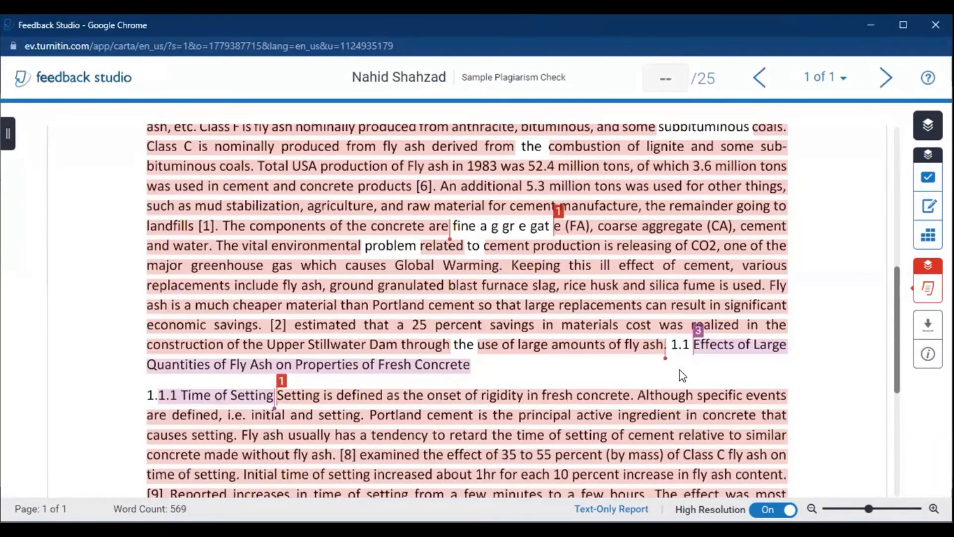
scroll(682, 375, down, 3)
scroll(682, 376, up, 4)
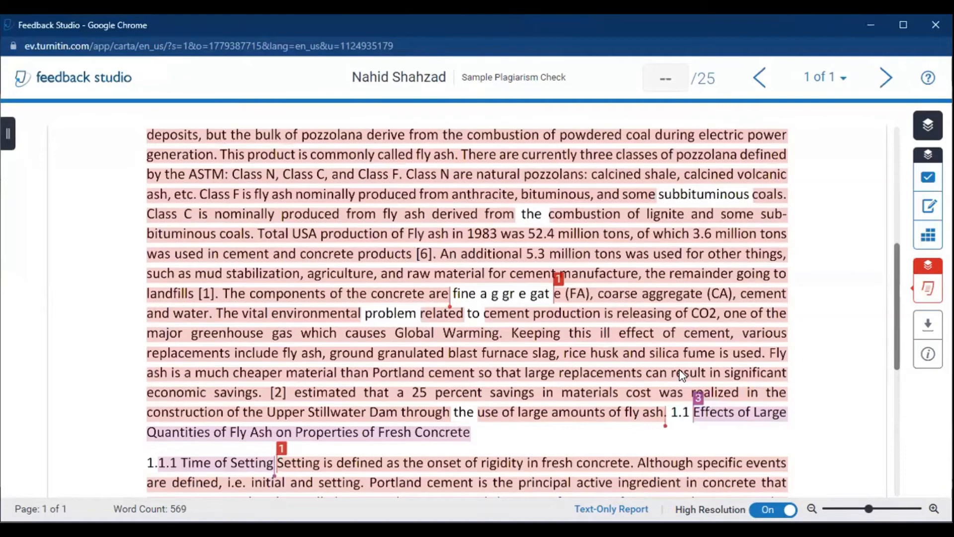
scroll(681, 376, up, 2)
scroll(682, 368, up, 5)
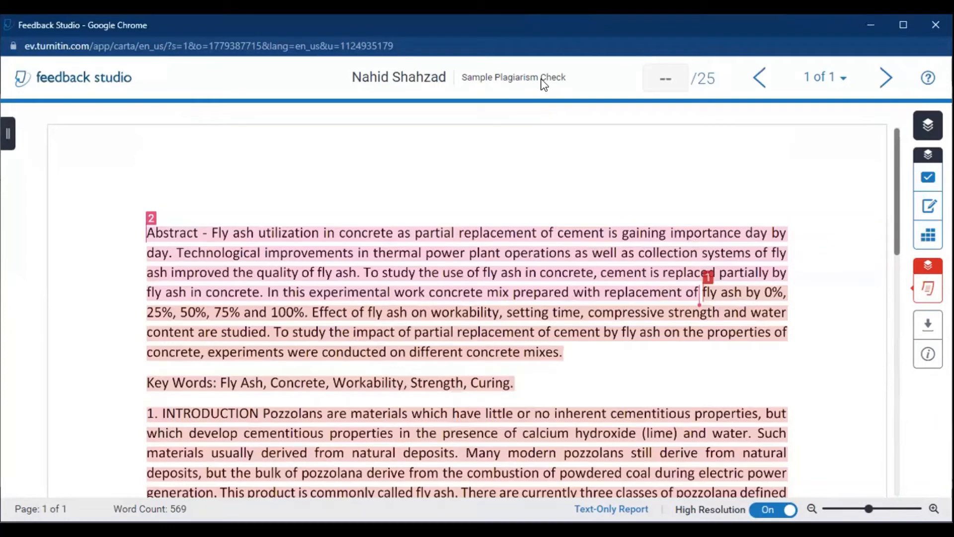
Step: Download the report's Current View and Digital Receipt, and open the downloaded PDF
click(925, 338)
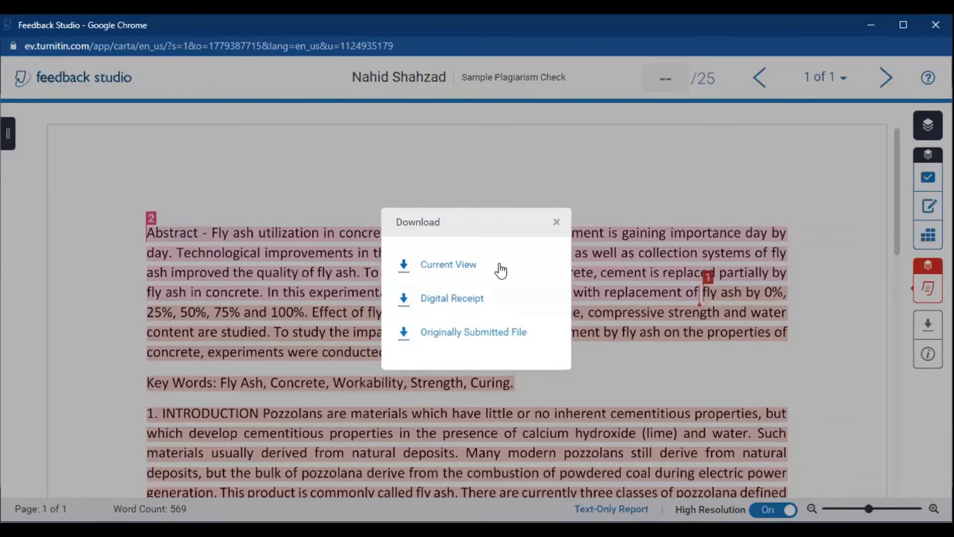
click(404, 271)
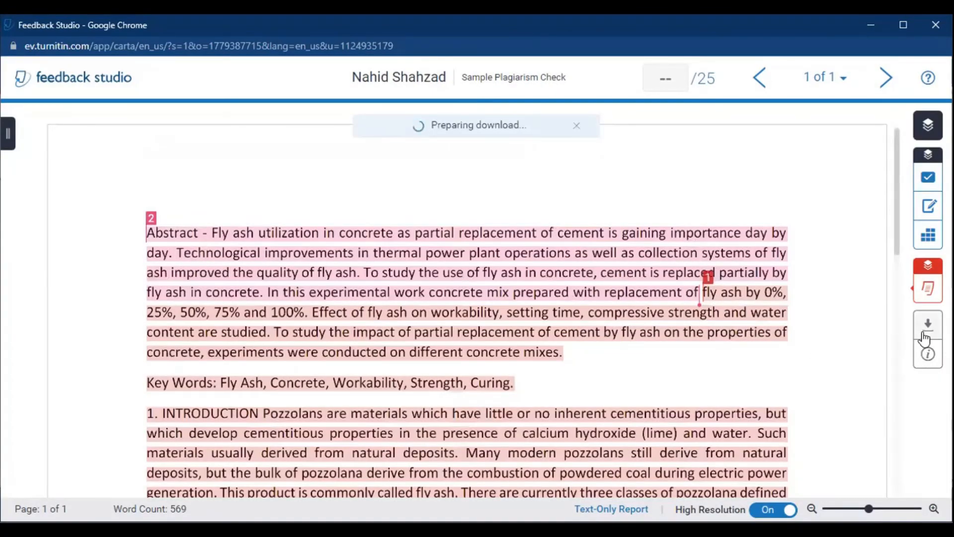
click(925, 335)
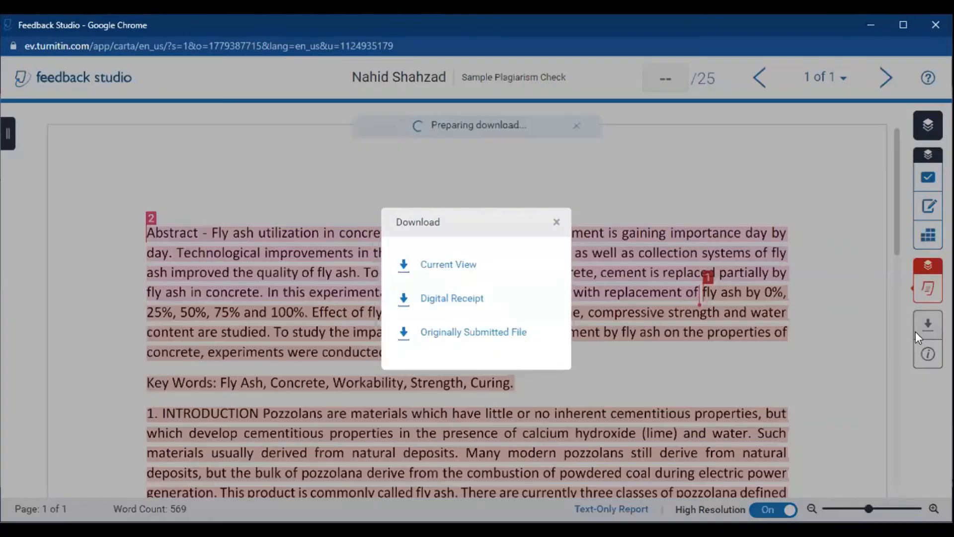
click(402, 305)
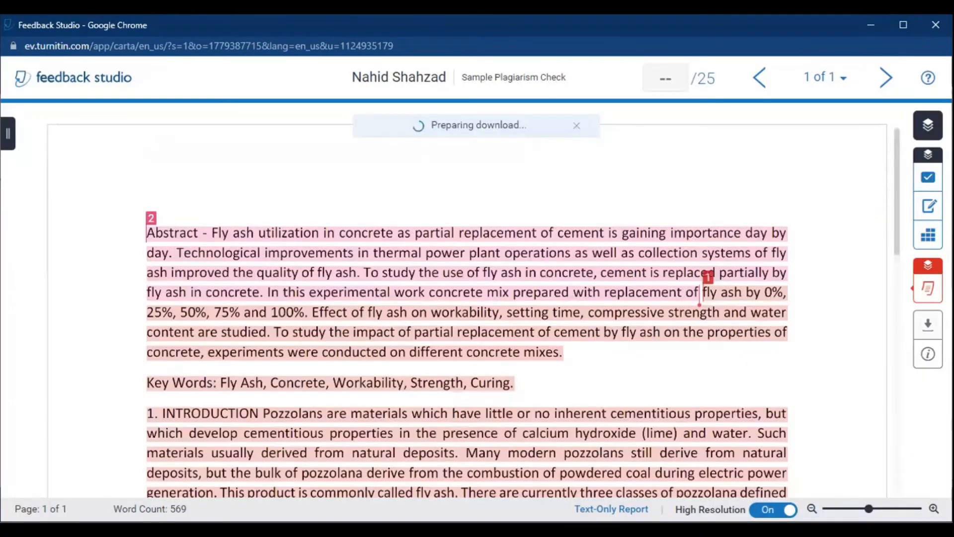
click(927, 325)
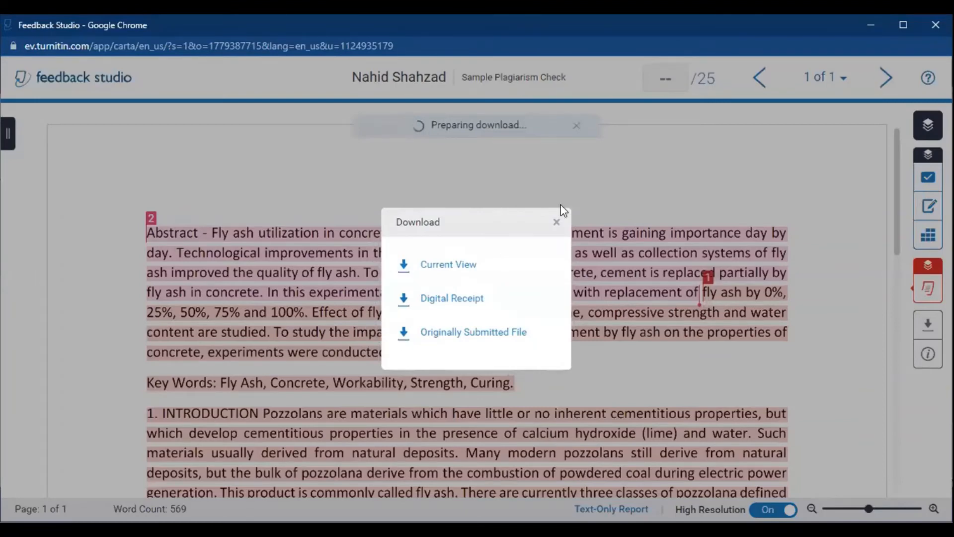
click(557, 221)
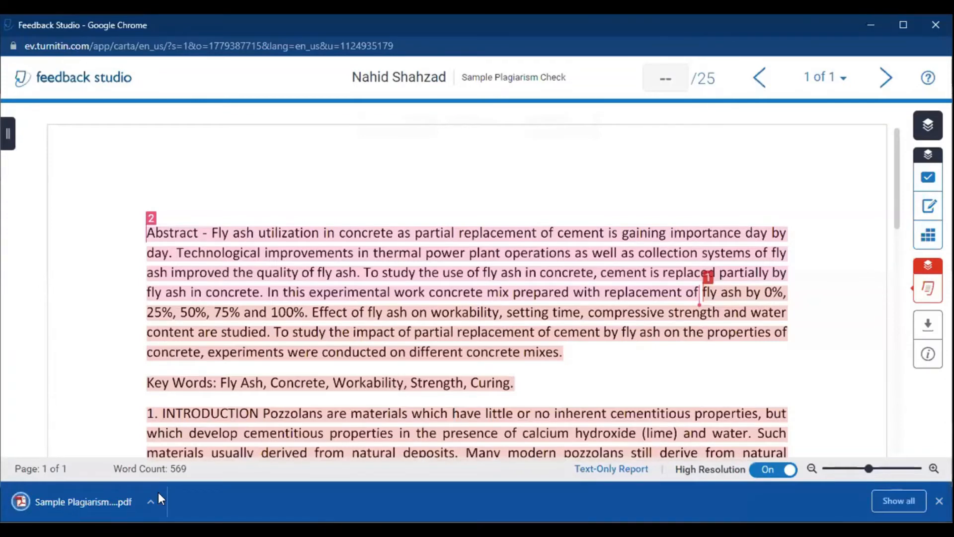
click(100, 501)
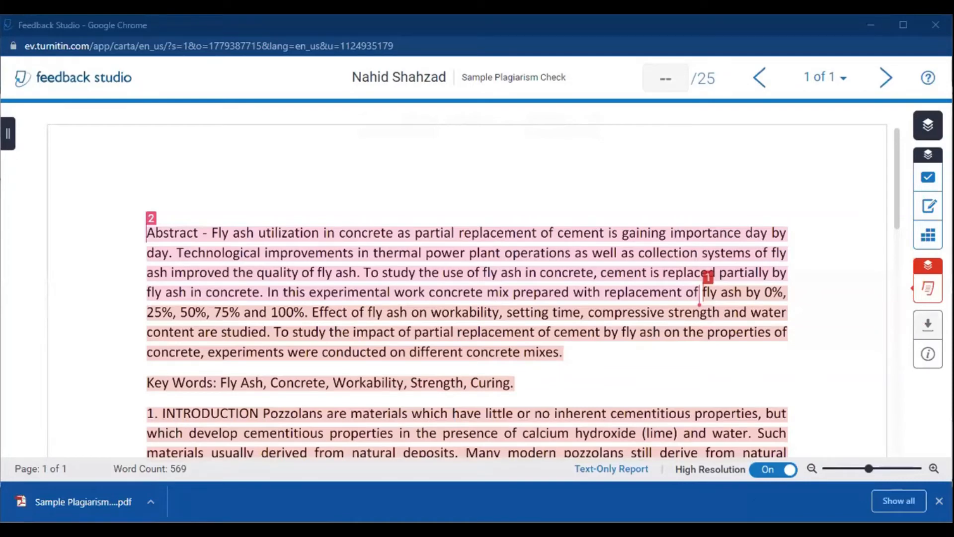
Step: View the Feedback Summary and QuickMarks, and examine the report's Filters and Settings without changing them
click(928, 205)
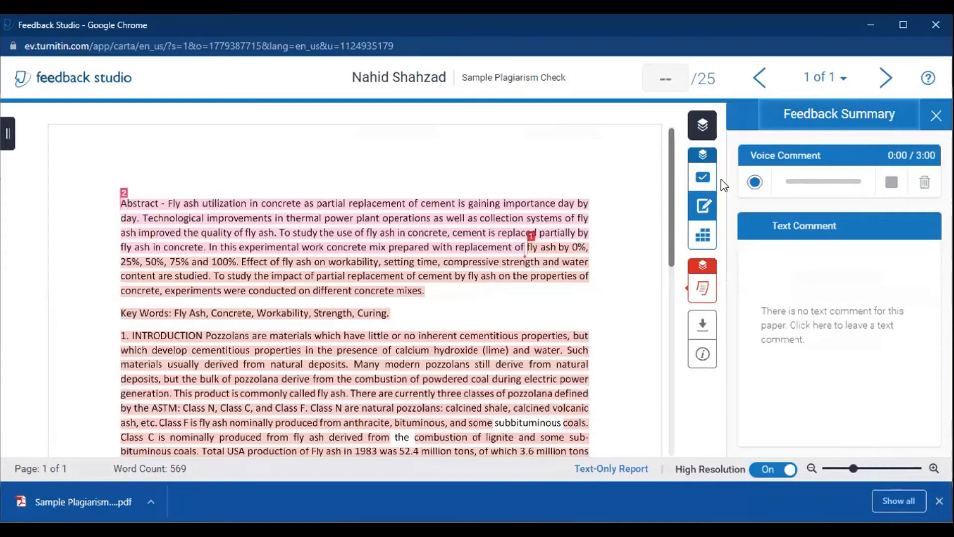
click(703, 178)
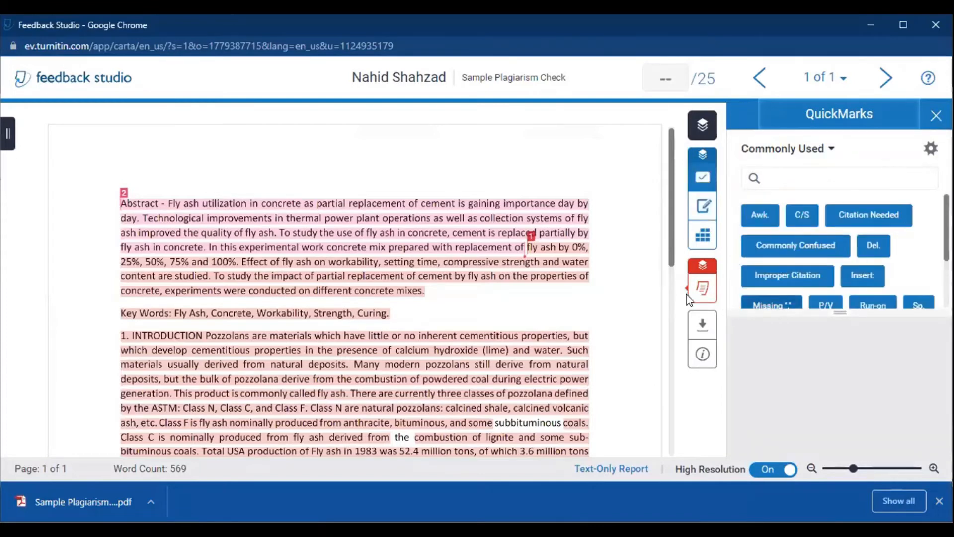
mouse_move(702, 289)
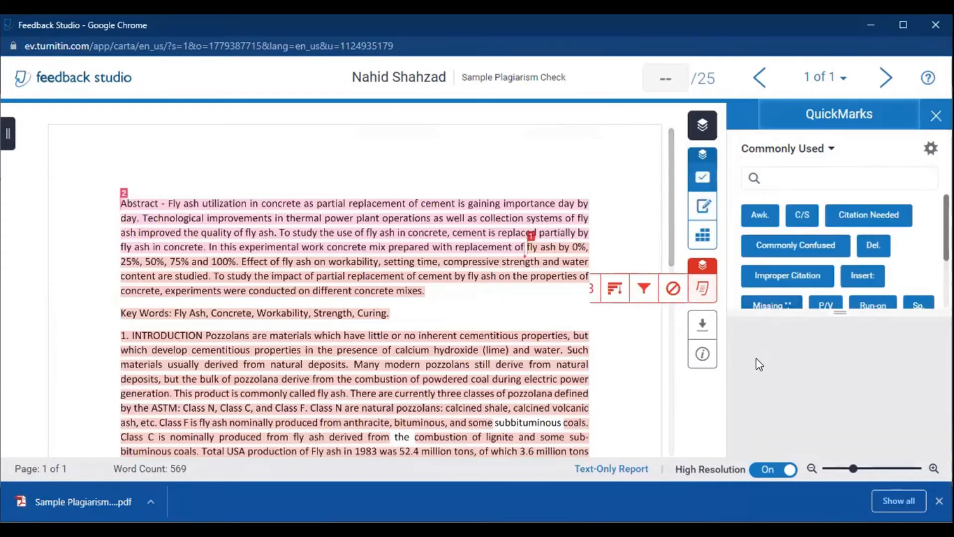
click(642, 297)
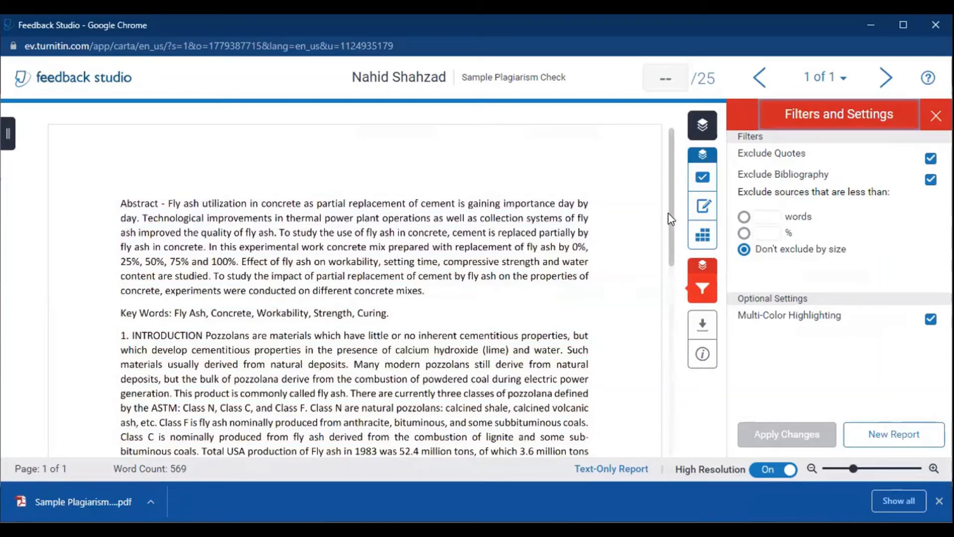
scroll(671, 380, down, 2)
scroll(671, 412, down, 3)
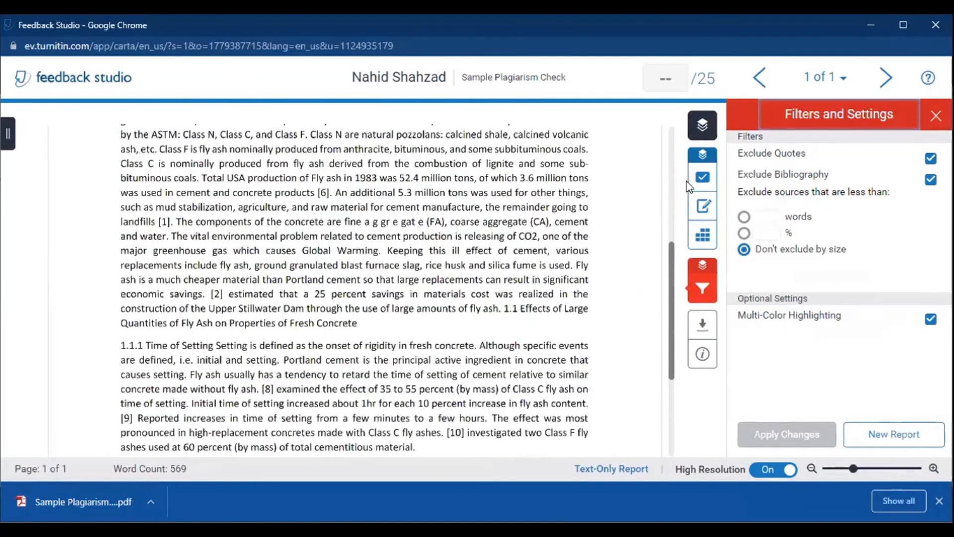
scroll(512, 233, up, 5)
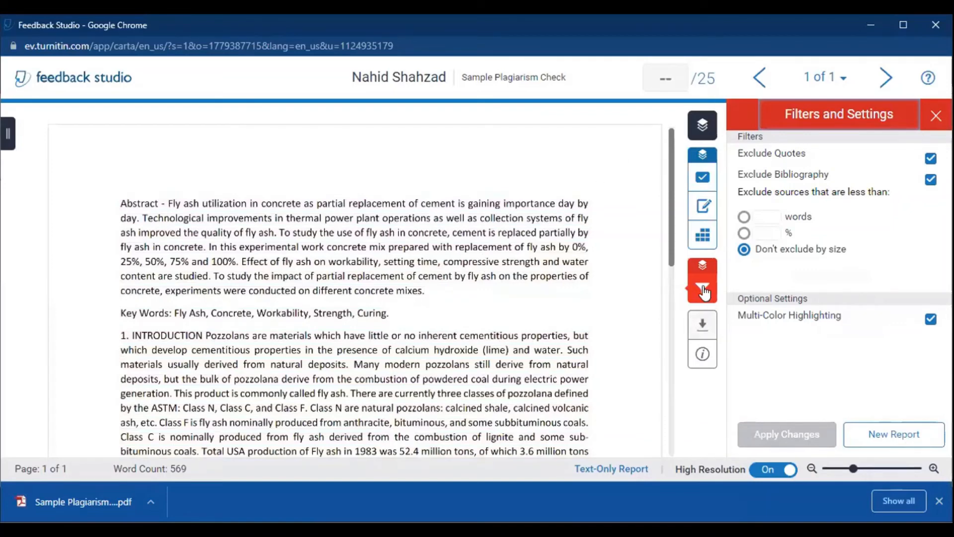
Step: Return to the Feedback Summary and switch off the similarity highlighting layer on the paper
click(704, 215)
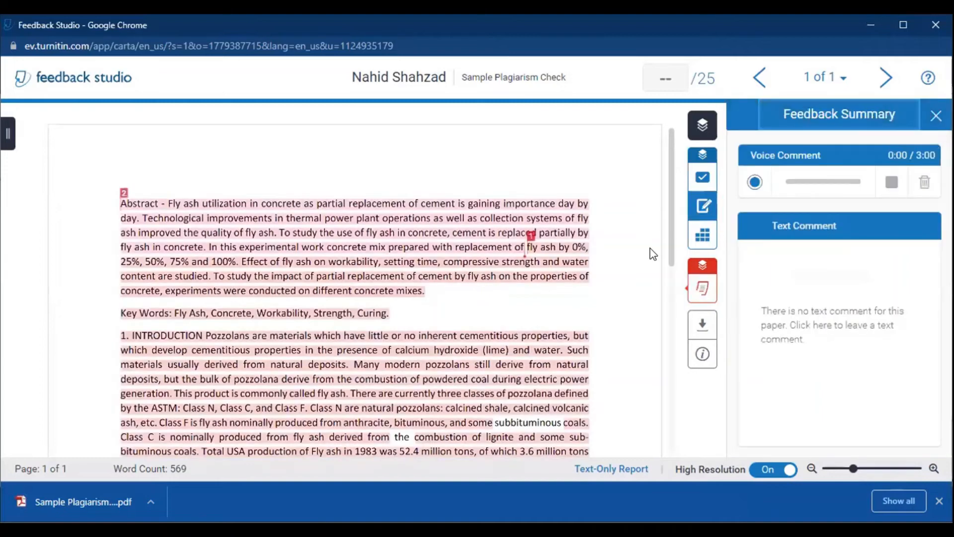
click(703, 272)
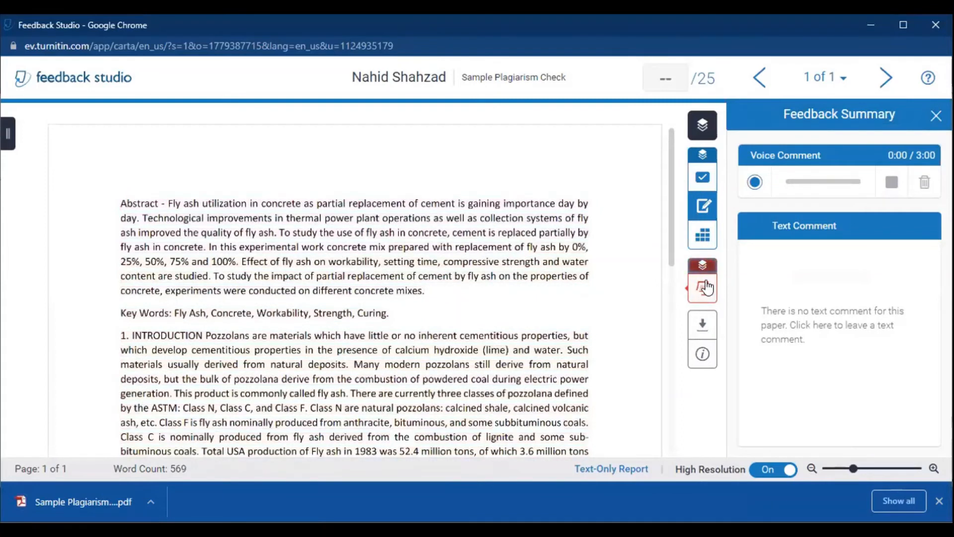
mouse_move(705, 284)
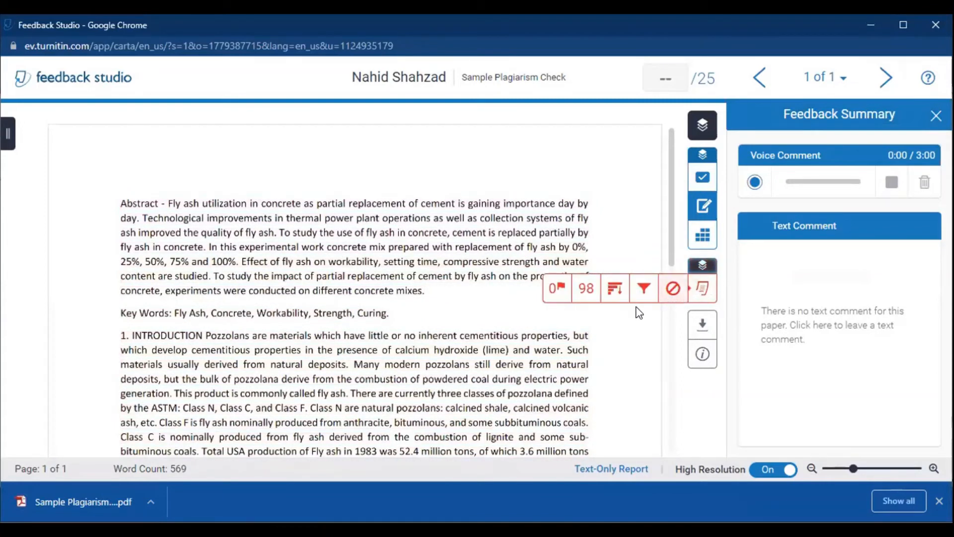
click(586, 297)
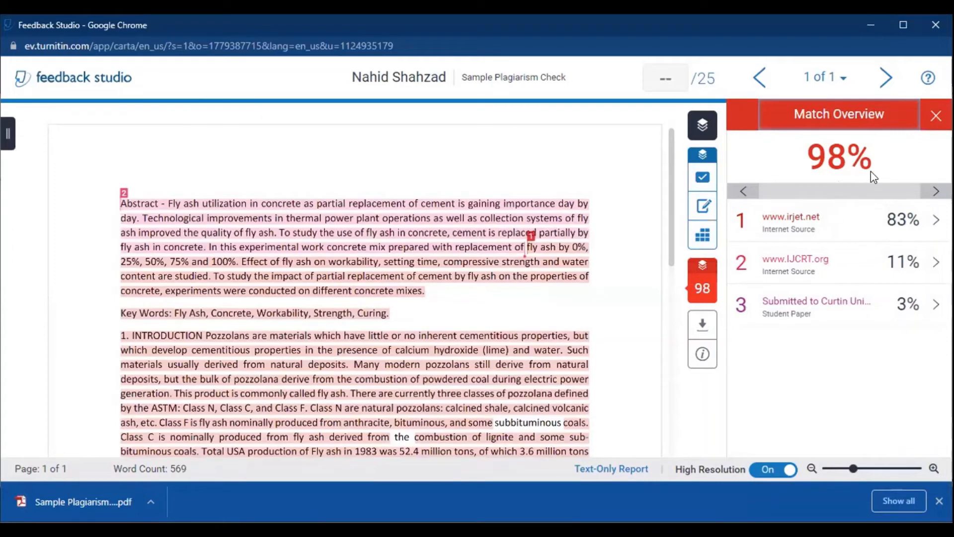
mouse_move(707, 285)
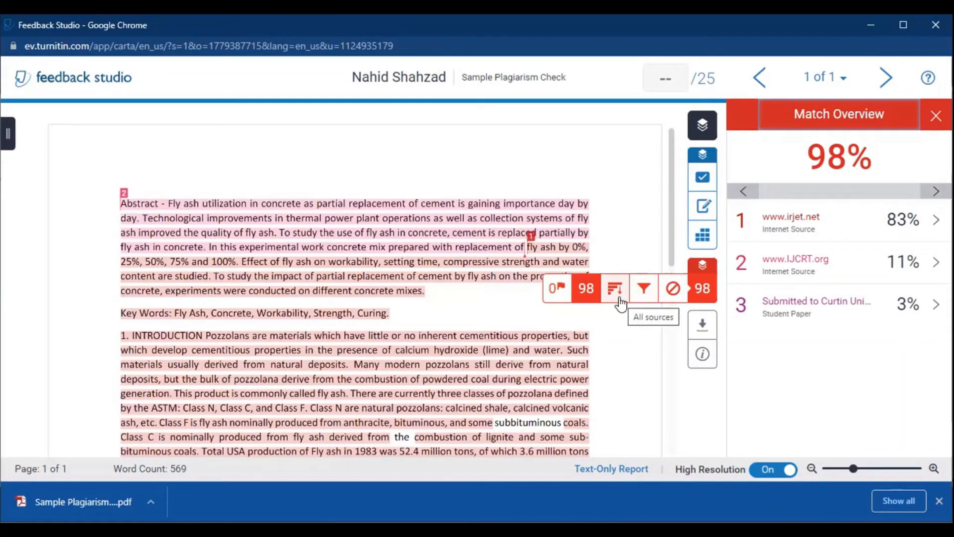
click(619, 298)
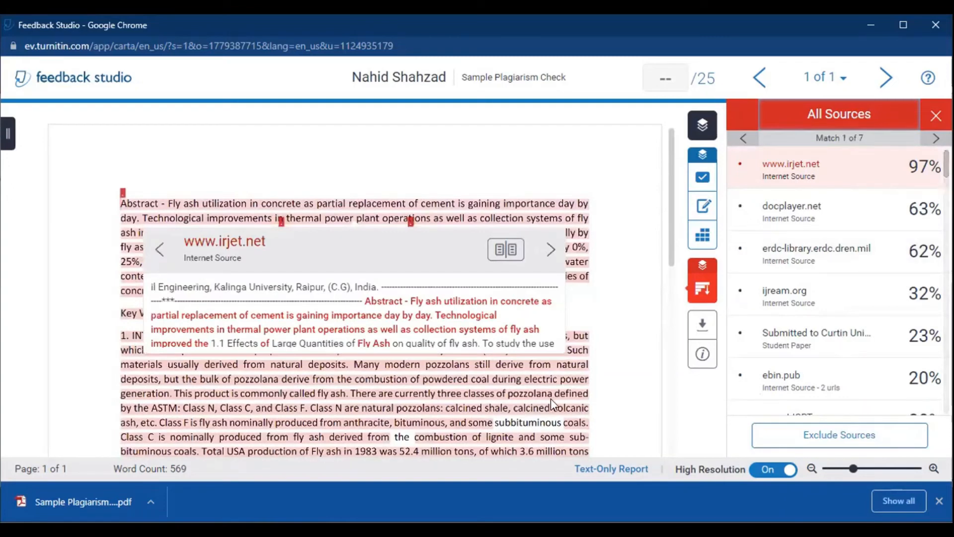
click(551, 249)
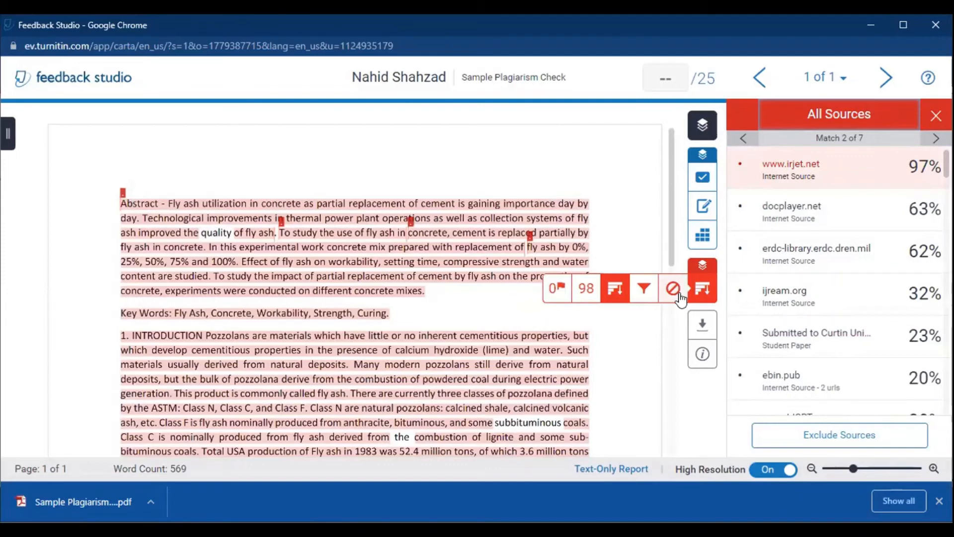
Step: View the similarity report's Filters and Settings and its Flags for Review
click(642, 293)
mouse_move(700, 296)
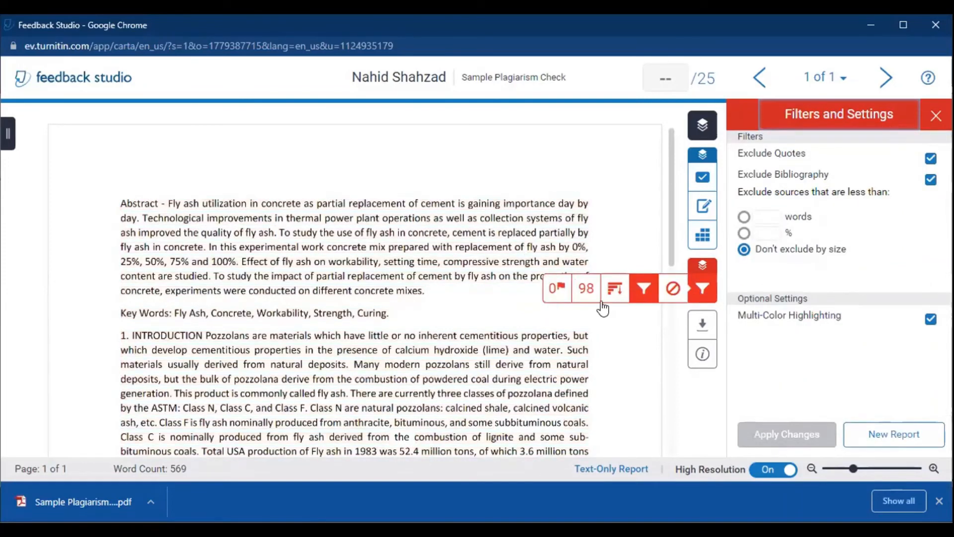
click(559, 293)
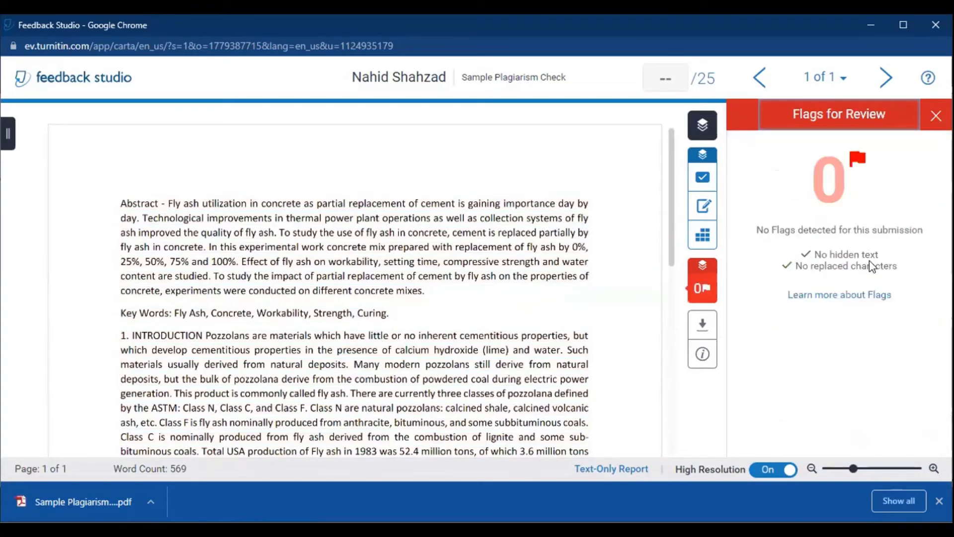
Step: View the Rubric and Feedback Summary, and look at the paper's download options without downloading anything
click(711, 246)
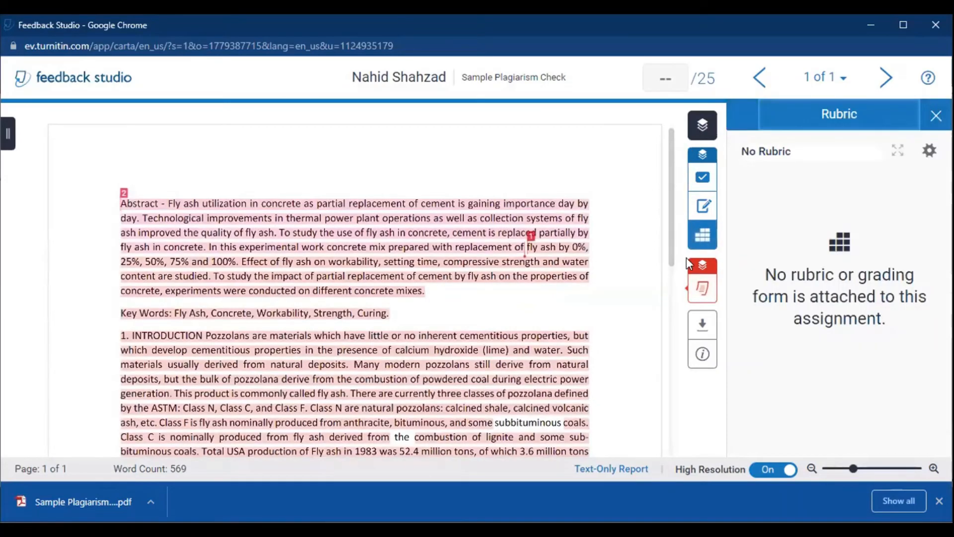
click(706, 216)
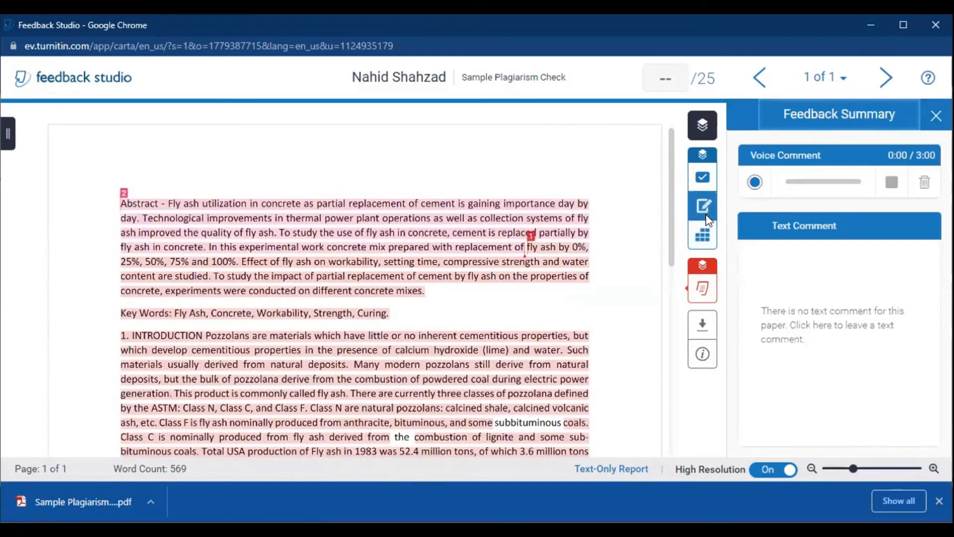
mouse_move(696, 293)
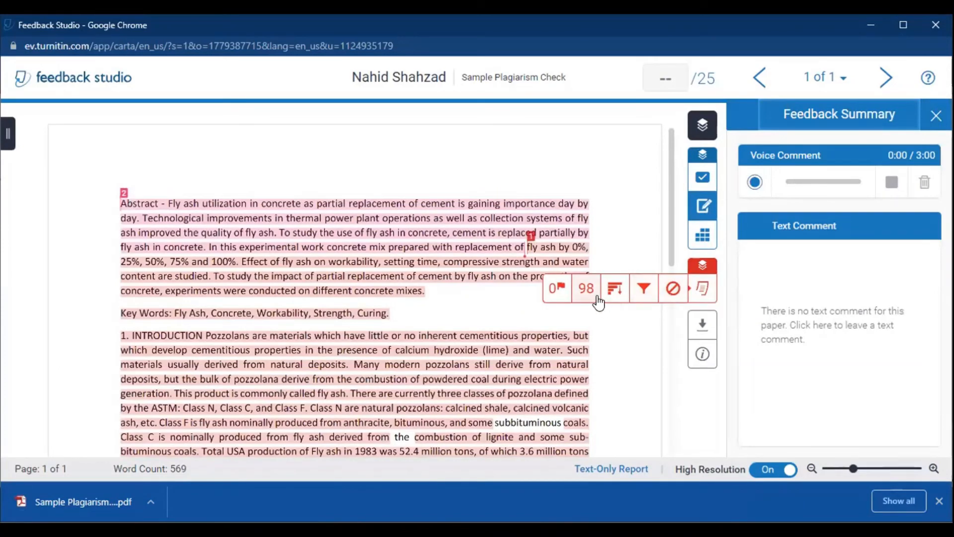
click(702, 326)
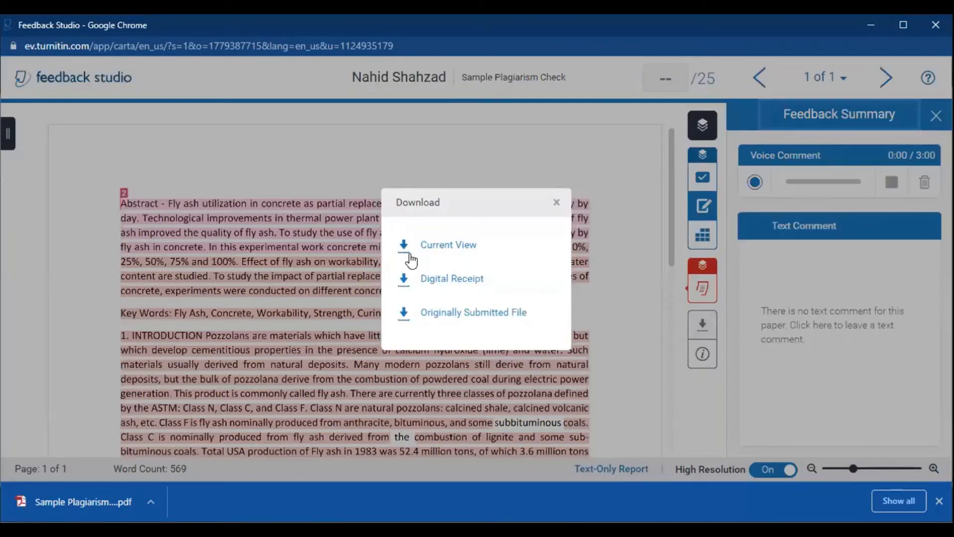
click(556, 202)
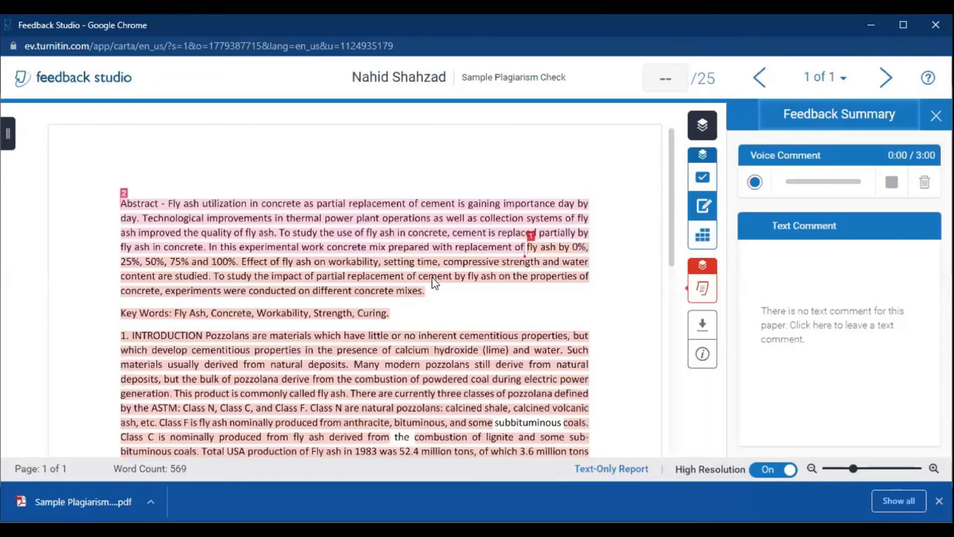
Step: Open the downloaded Sample Plagiarism Check PDF, examine its originality report through the last page, and return to the title page
click(75, 497)
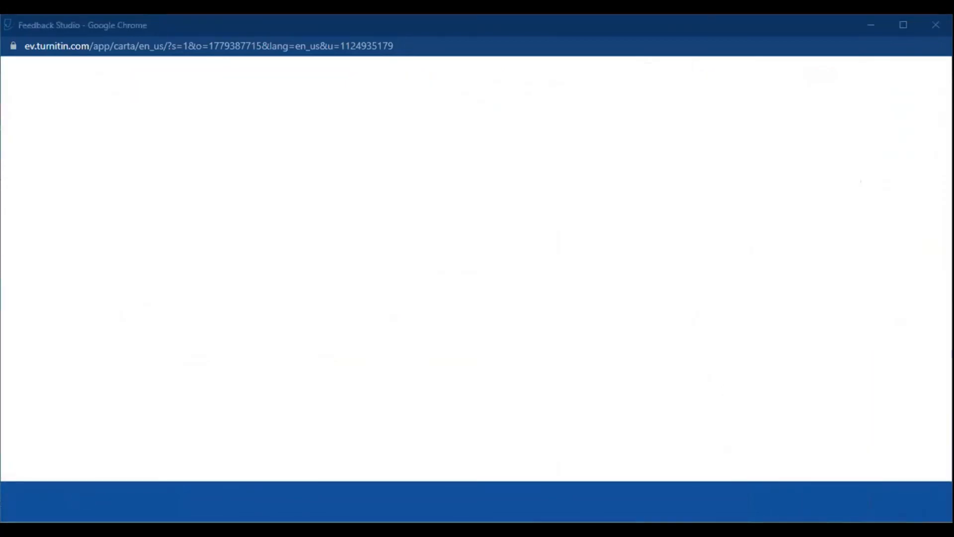
scroll(576, 304, down, 15)
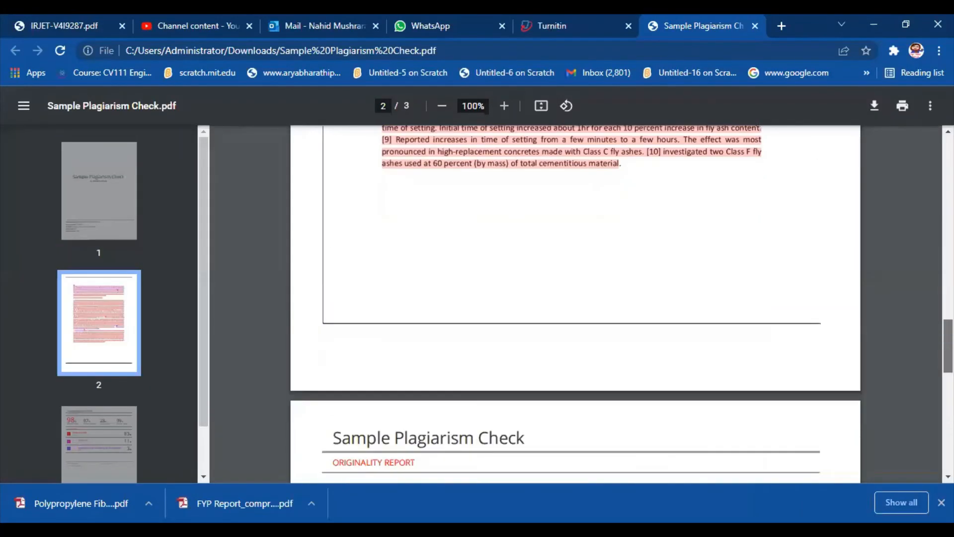
scroll(575, 303, down, 6)
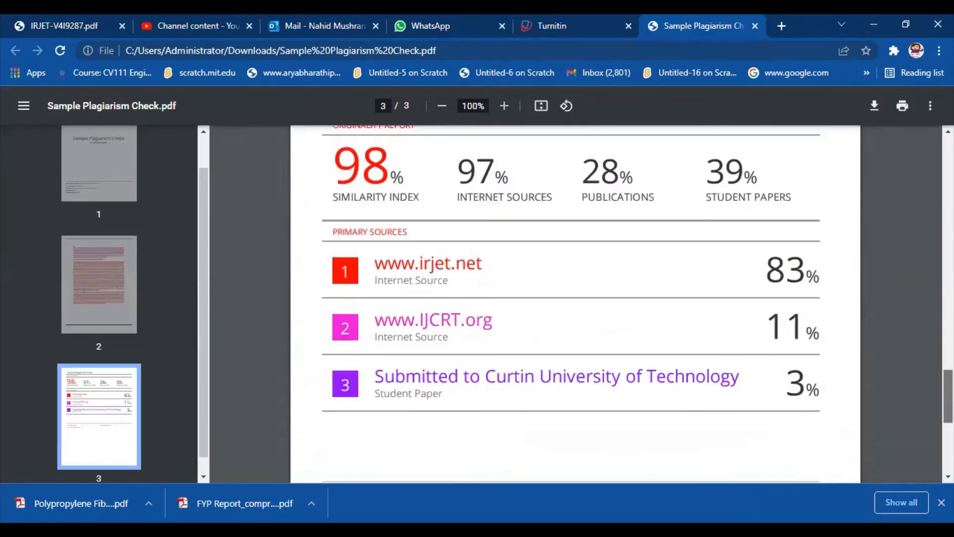
scroll(576, 303, down, 1)
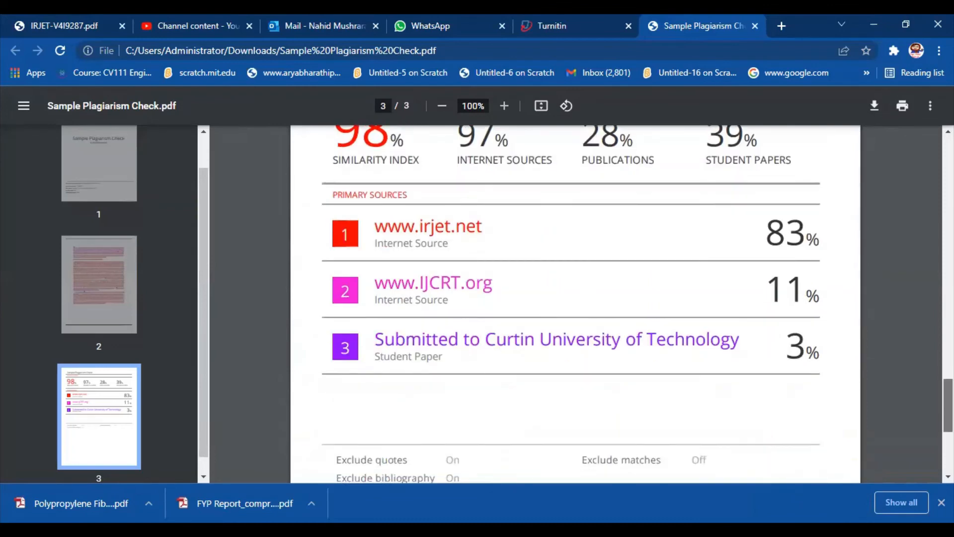
scroll(575, 304, down, 5)
scroll(575, 303, up, 10)
scroll(576, 303, up, 15)
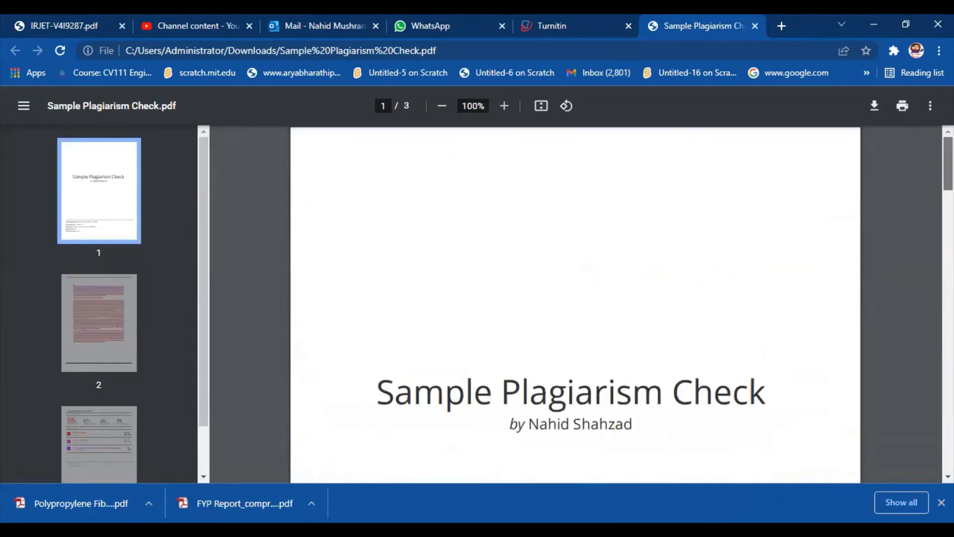